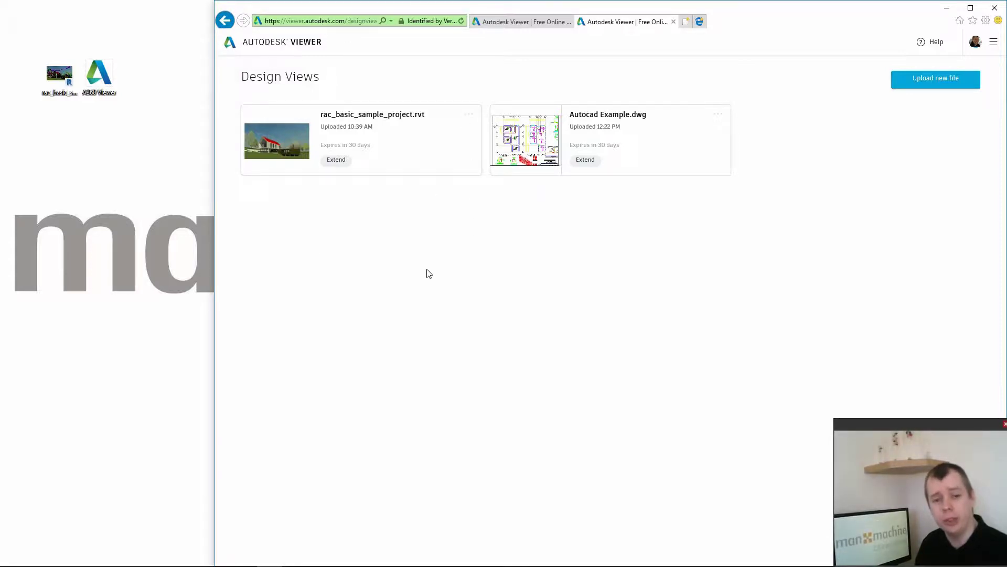
# Upload the Revit sample project file with no additional files, then return to the designs list
pyautogui.click(63, 78)
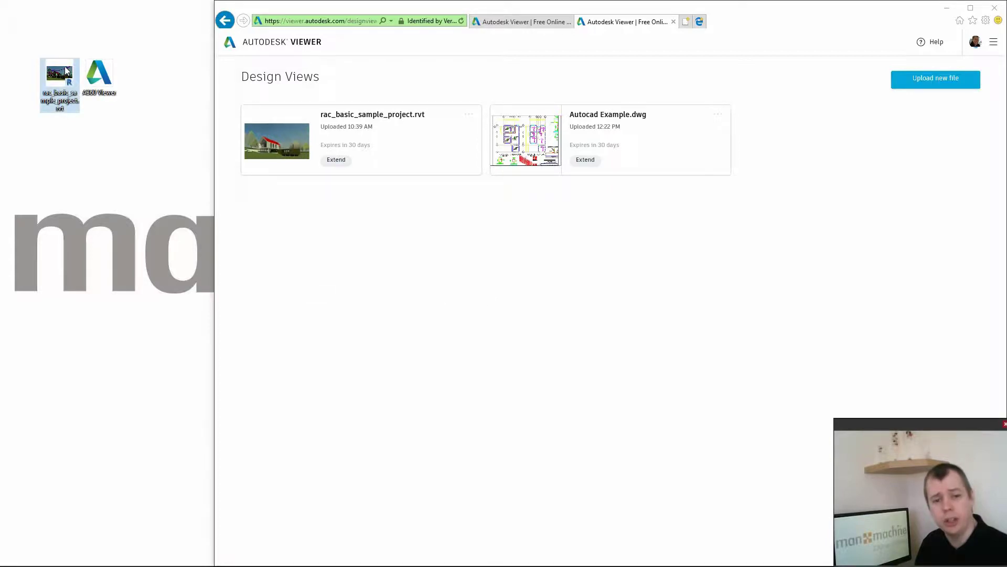
pyautogui.moveTo(65, 66)
pyautogui.mouseDown()
pyautogui.moveTo(83, 105)
pyautogui.moveTo(461, 276)
pyautogui.mouseUp()
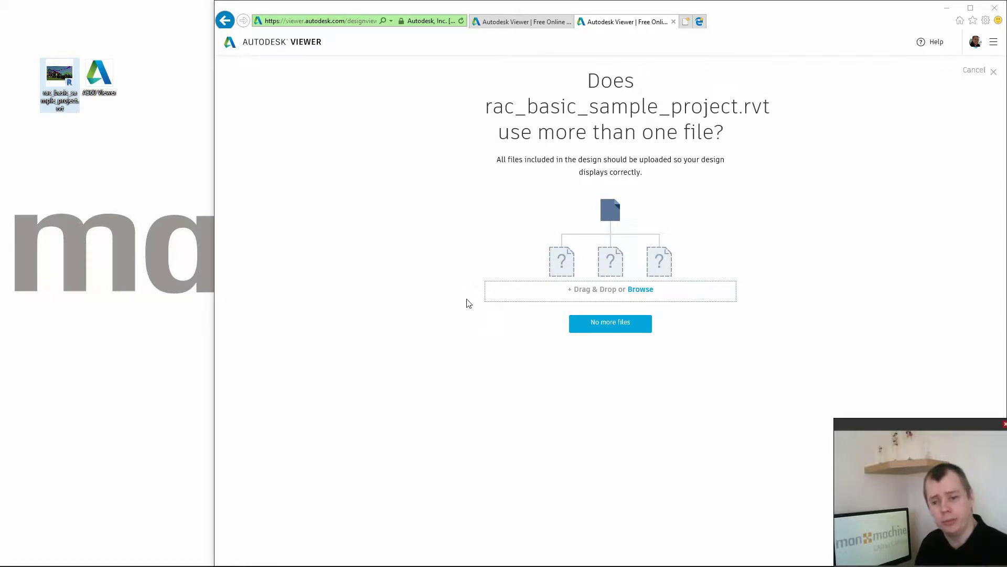
pyautogui.click(623, 323)
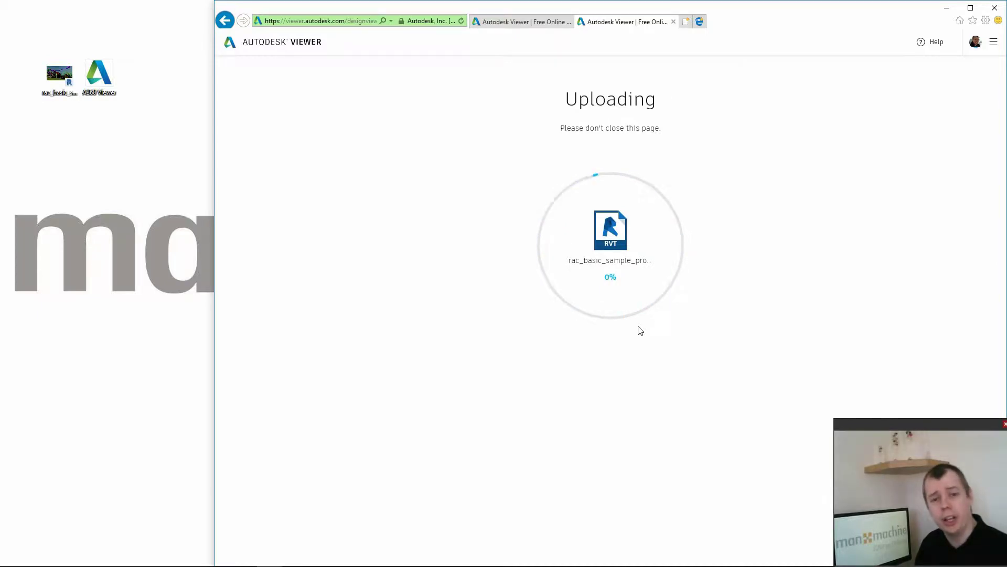
pyautogui.click(511, 24)
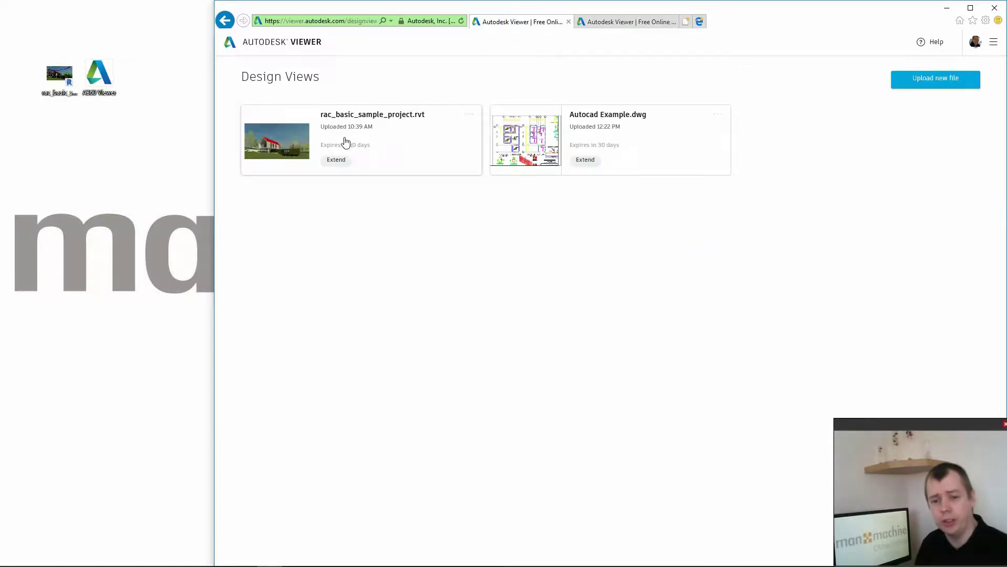
# Open rac_basic_sample_project.rvt and display its A102 - Plans sheet
pyautogui.click(331, 126)
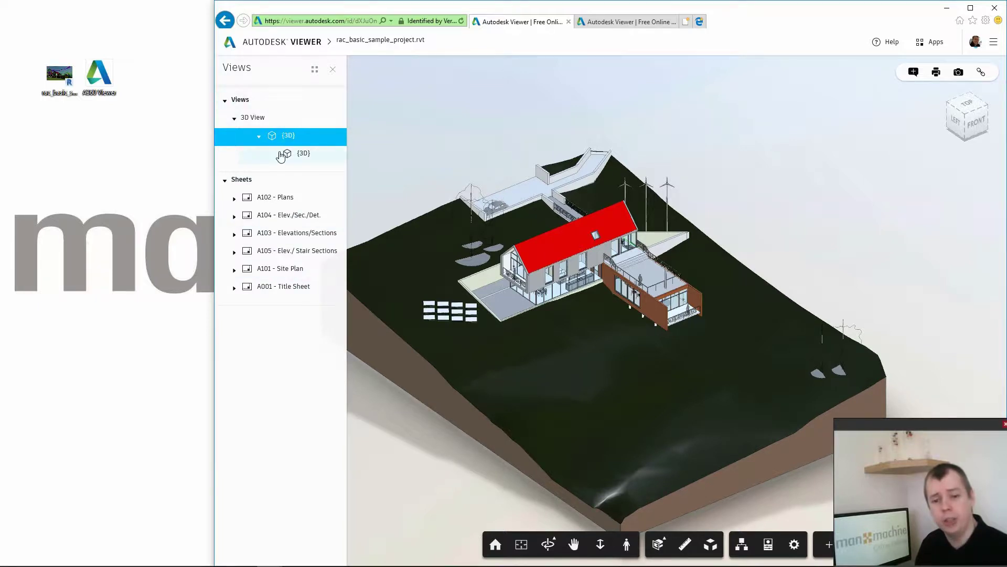
pyautogui.click(277, 199)
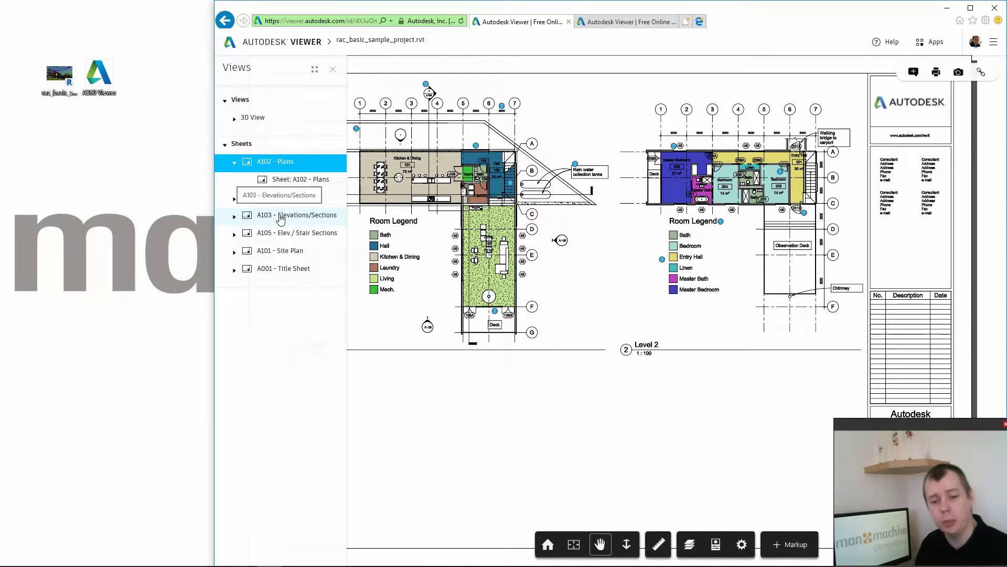
# Show the A103 - Elevations/Sections sheet, then reset it to its default framing
pyautogui.click(281, 218)
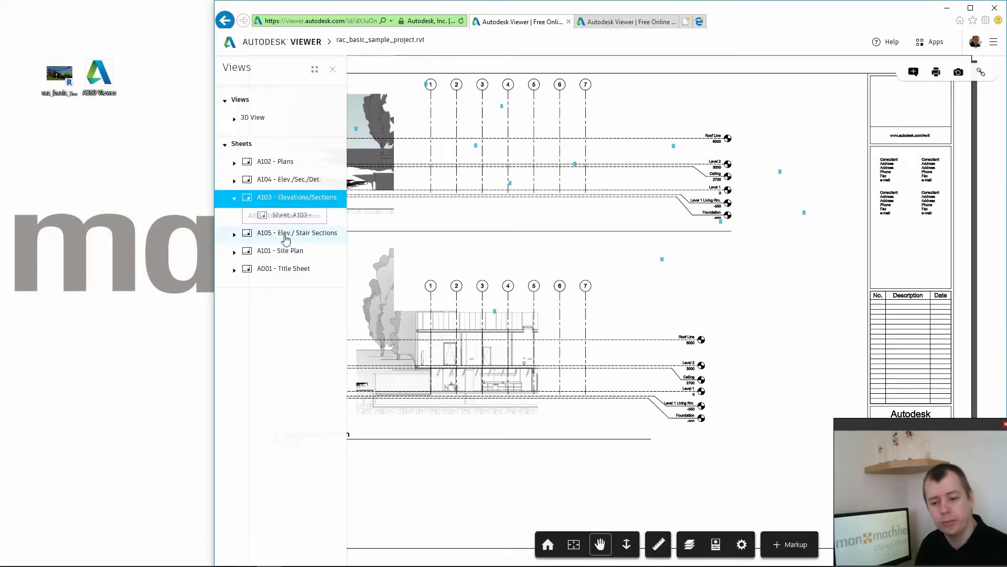
pyautogui.scroll(2, 569, 245)
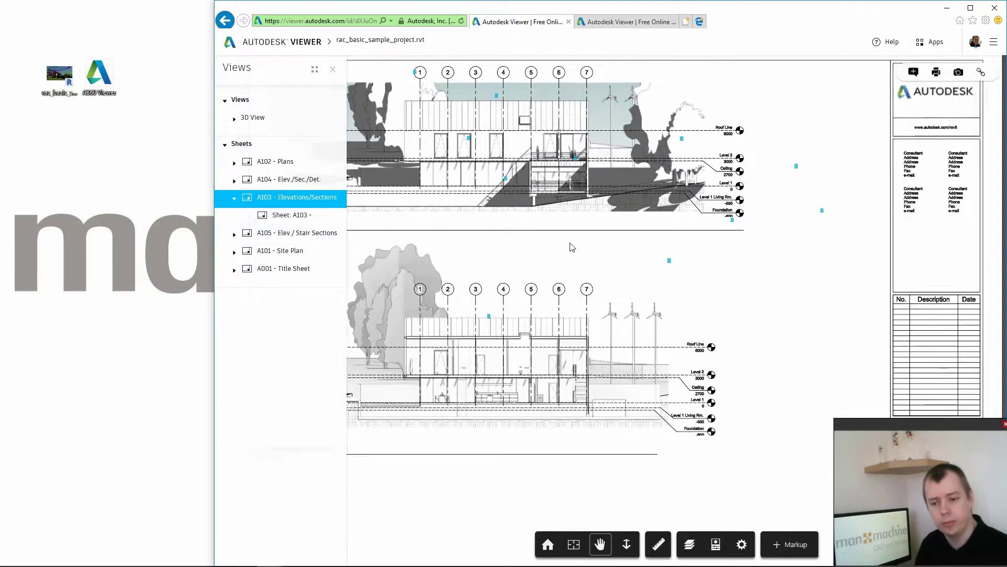
pyautogui.scroll(-5, 568, 245)
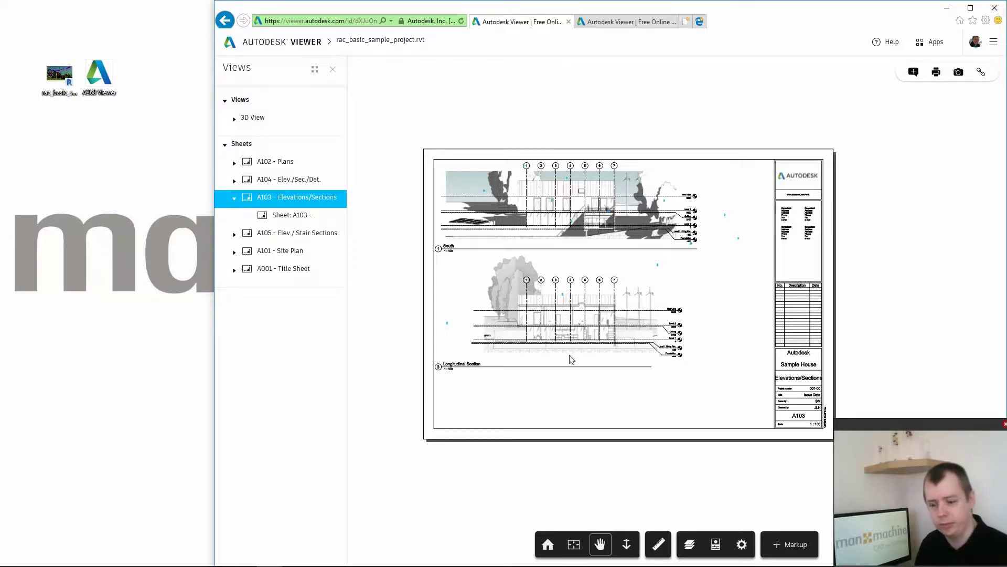
pyautogui.click(547, 543)
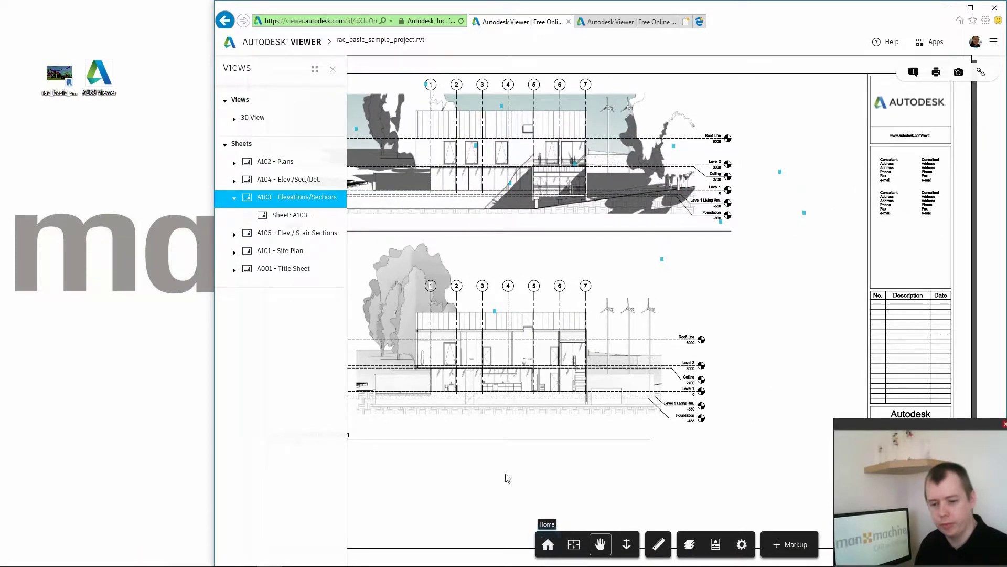
# Expand the 3D views list and open the {3D} model view
pyautogui.click(272, 123)
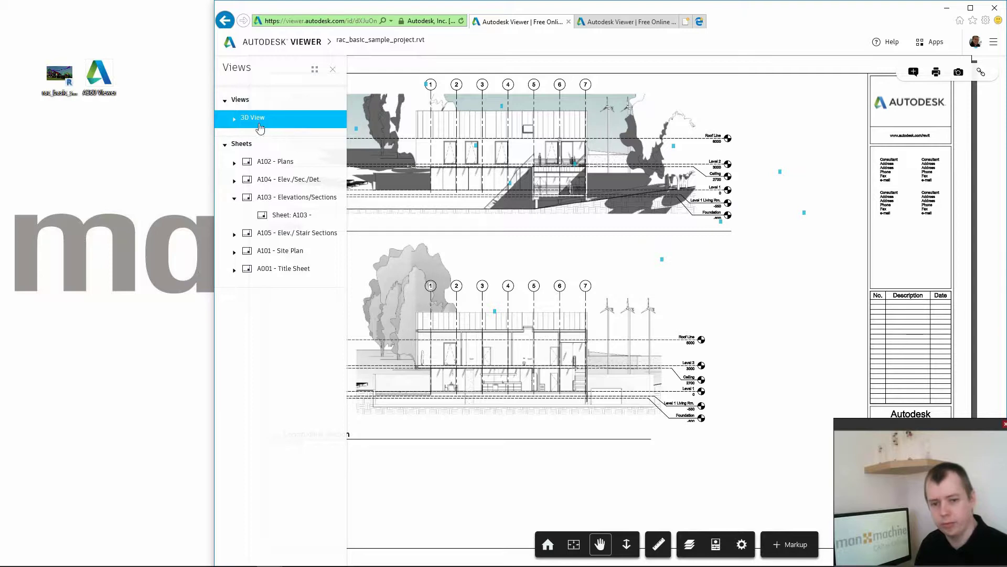
pyautogui.click(234, 120)
pyautogui.click(259, 136)
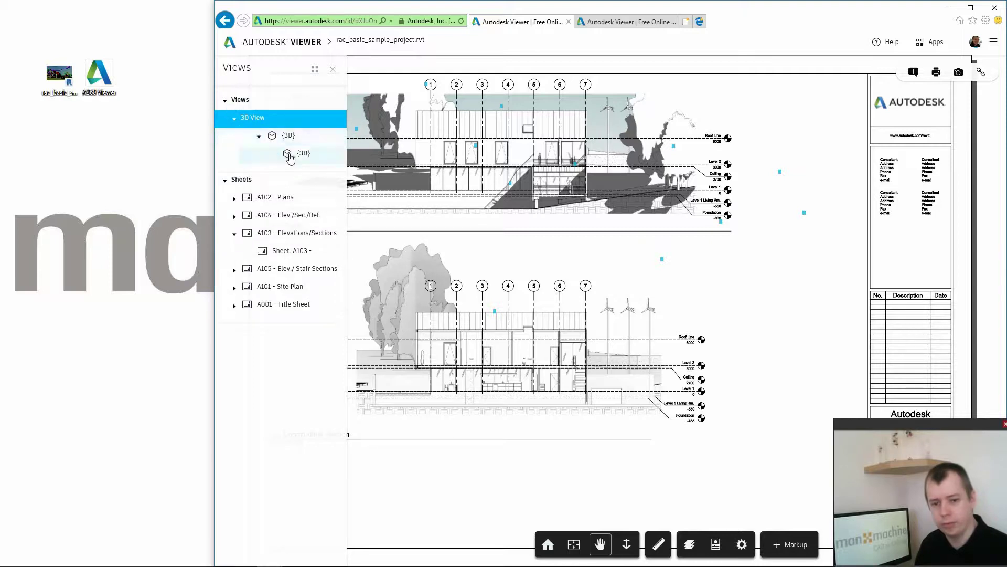
pyautogui.click(294, 155)
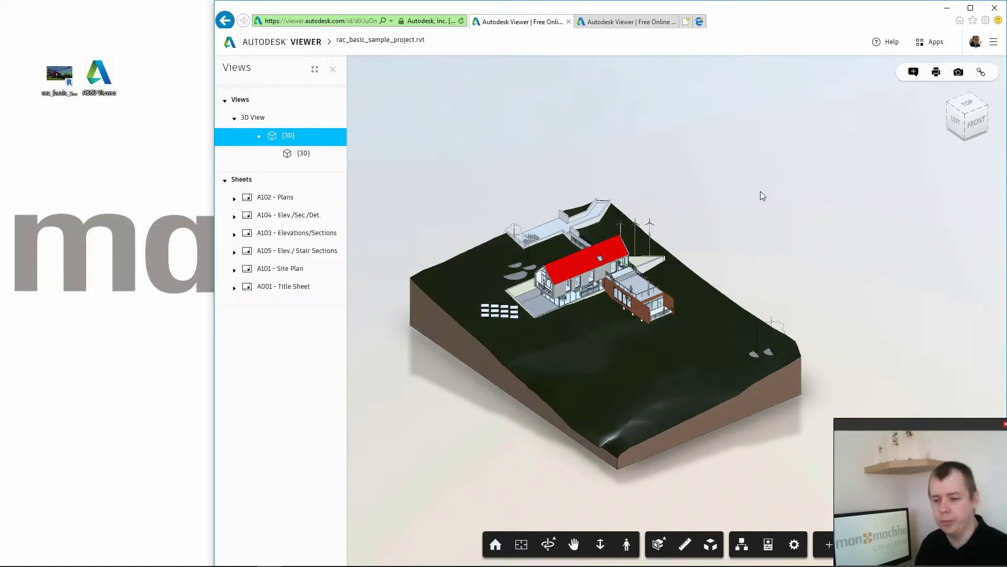
# Rotate the model to top-front-right, front and top-front-left ViewCube views
pyautogui.moveTo(975, 115); pyautogui.dragTo(986, 113)
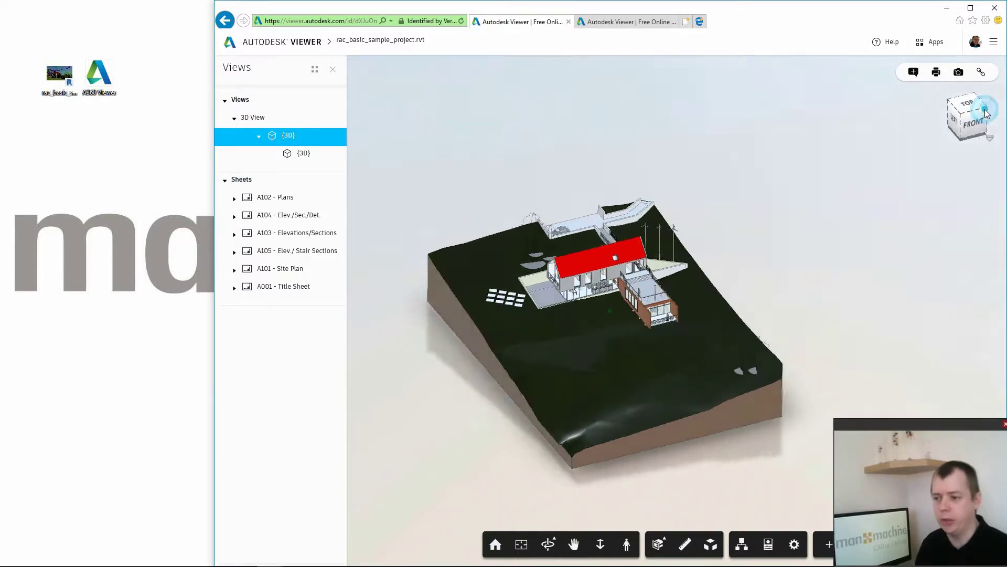
pyautogui.click(986, 113)
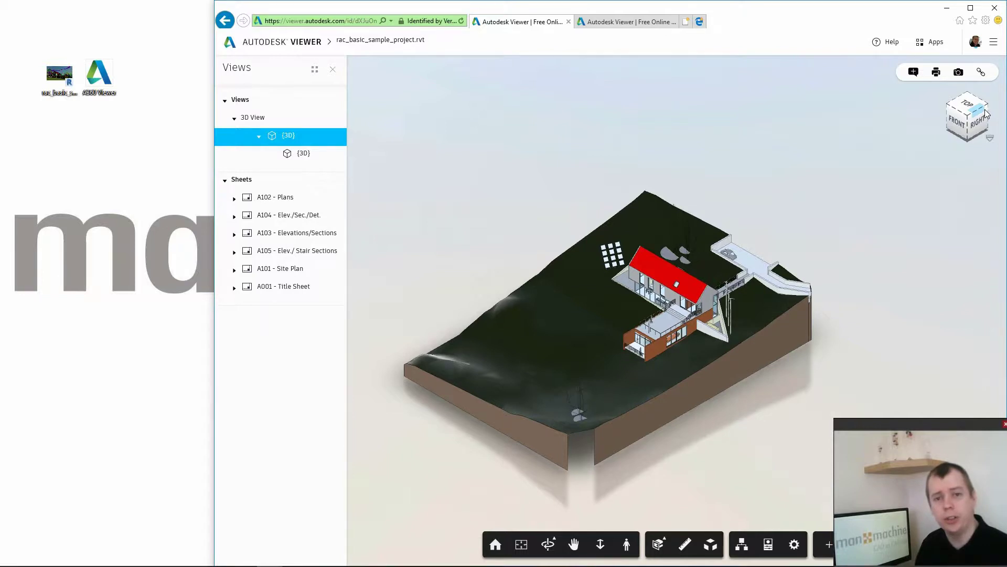
pyautogui.click(960, 124)
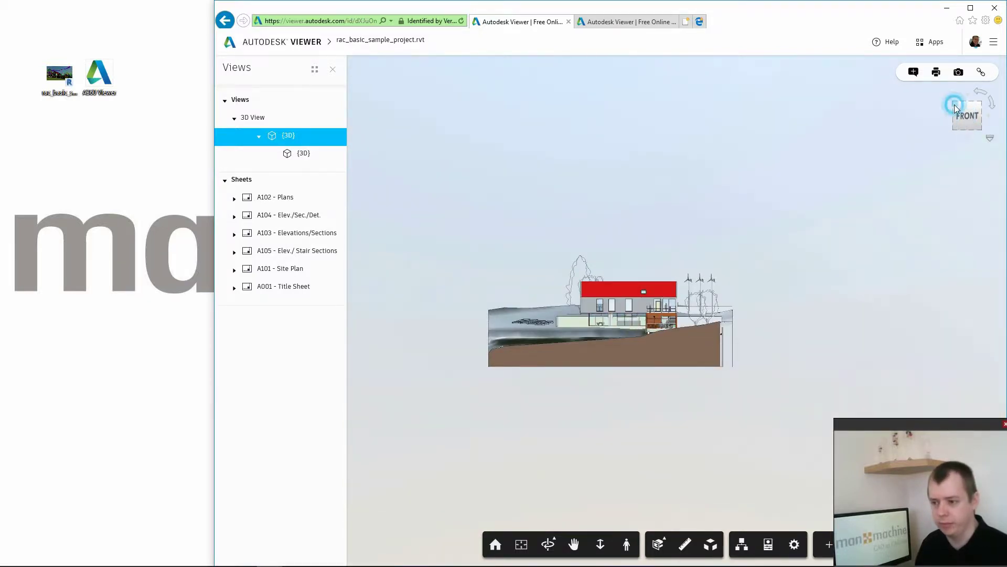
pyautogui.click(955, 108)
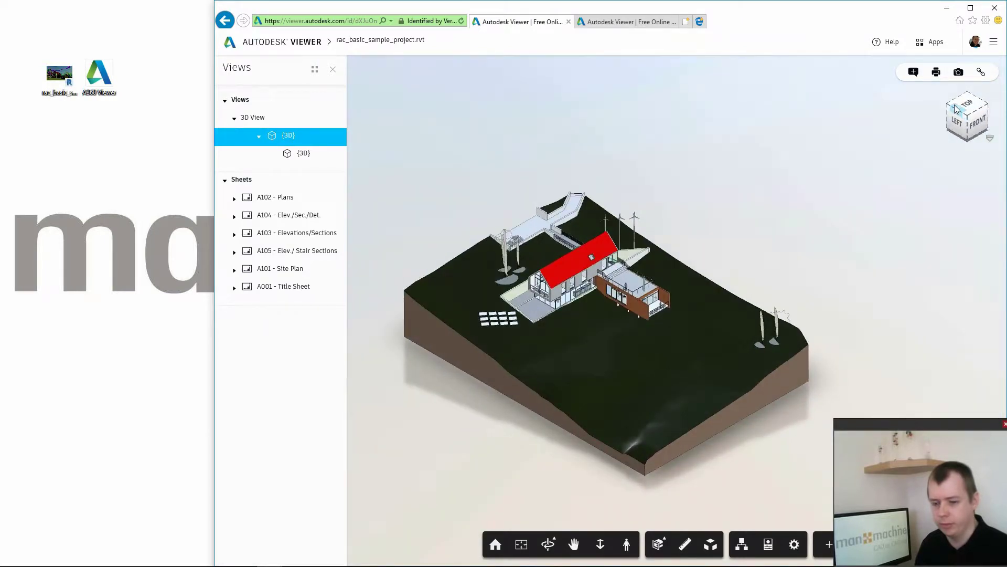
pyautogui.scroll(2, 573, 308)
pyautogui.scroll(2, 572, 308)
pyautogui.scroll(2, 572, 309)
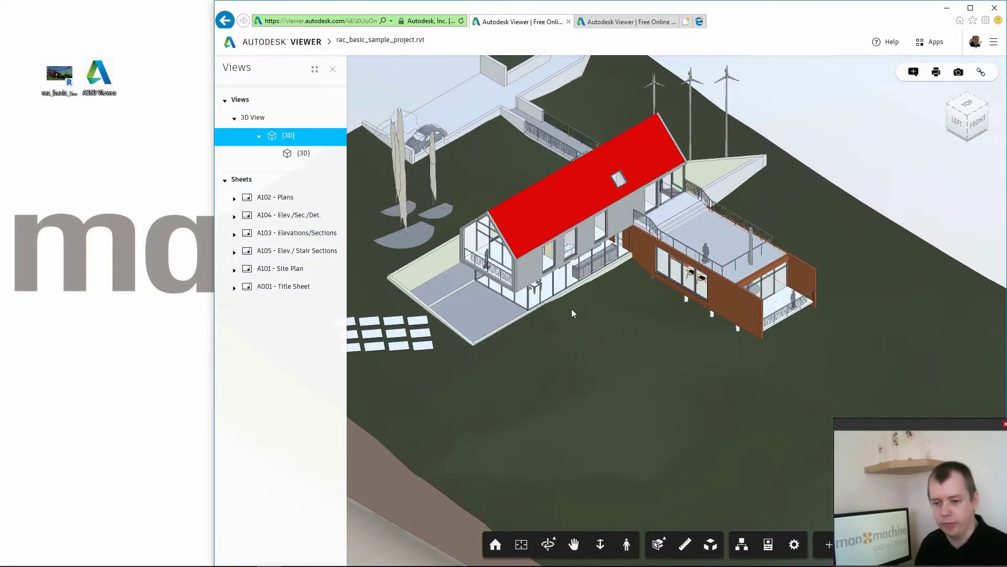
pyautogui.scroll(2, 572, 311)
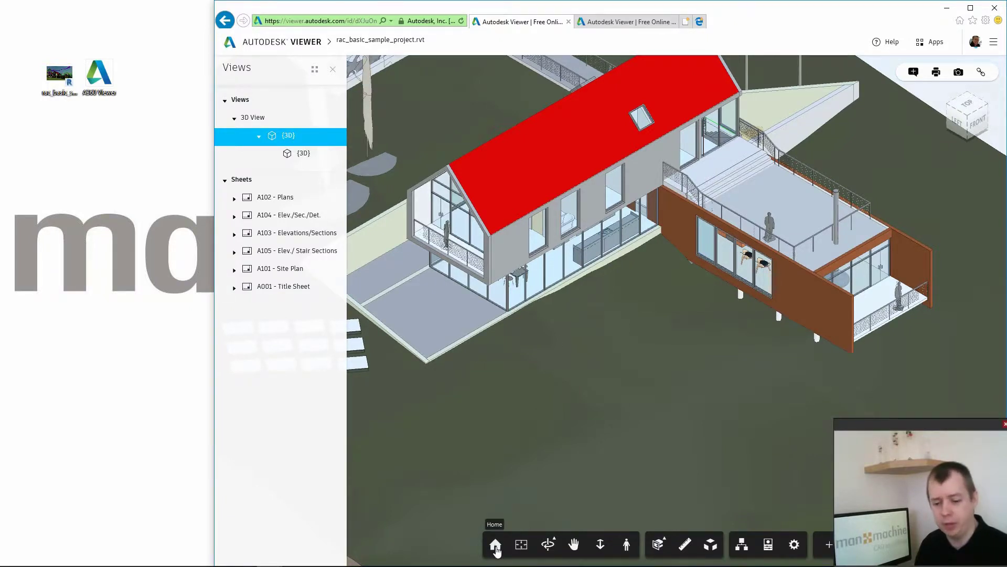
# Return to the home view, fit the whole model, and orbit it to a new angle
pyautogui.click(497, 547)
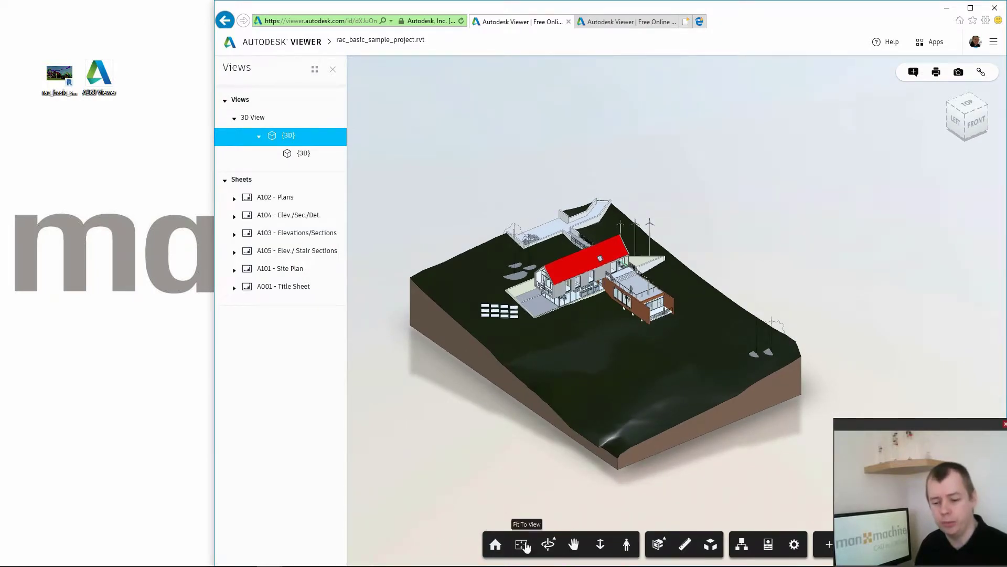
pyautogui.click(522, 546)
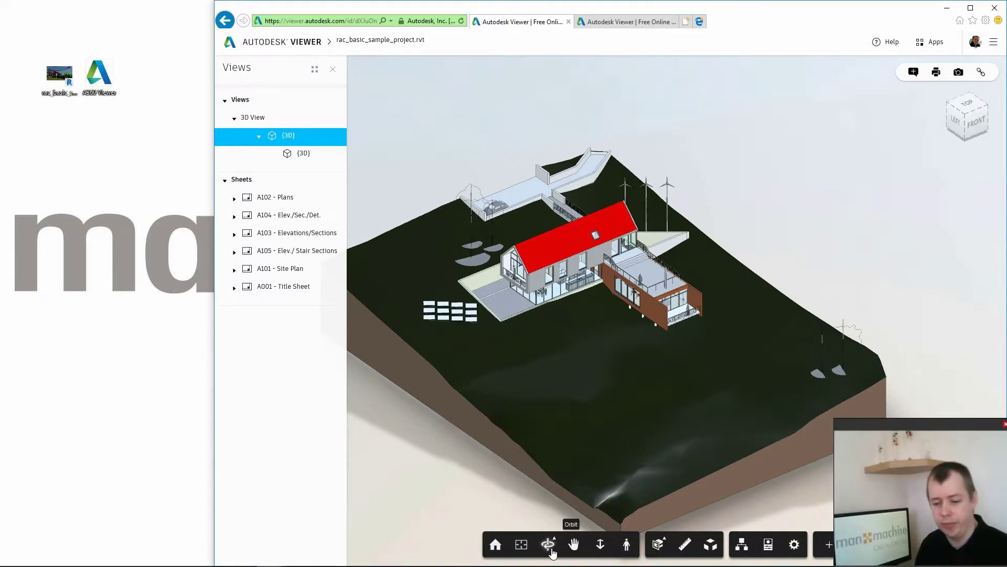
pyautogui.click(553, 544)
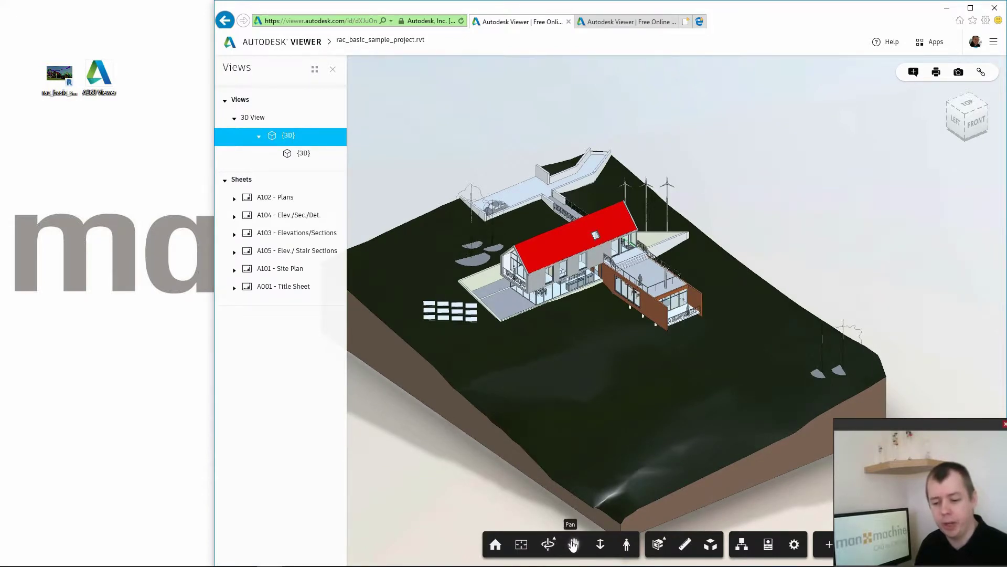
pyautogui.moveTo(562, 373)
pyautogui.mouseDown()
pyautogui.moveTo(578, 343)
pyautogui.moveTo(750, 361)
pyautogui.moveTo(622, 368)
pyautogui.moveTo(646, 288)
pyautogui.moveTo(677, 250)
pyautogui.moveTo(670, 269)
pyautogui.moveTo(804, 270)
pyautogui.moveTo(885, 234)
pyautogui.moveTo(889, 255)
pyautogui.moveTo(788, 298)
pyautogui.moveTo(646, 292)
pyautogui.moveTo(632, 250)
pyautogui.moveTo(622, 263)
pyautogui.mouseUp()
pyautogui.scroll(2, 622, 262)
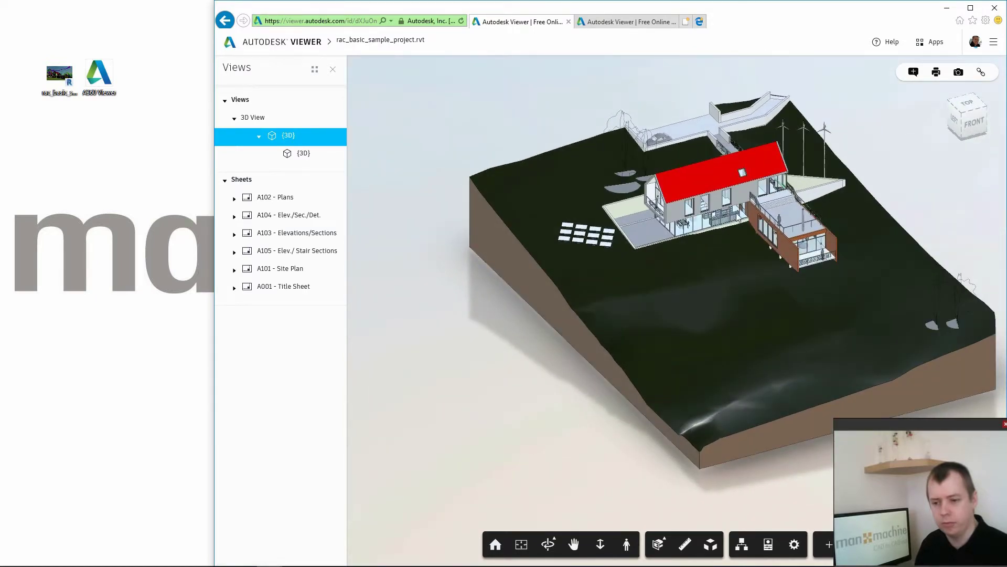
pyautogui.scroll(2, 693, 252)
pyautogui.scroll(3, 717, 246)
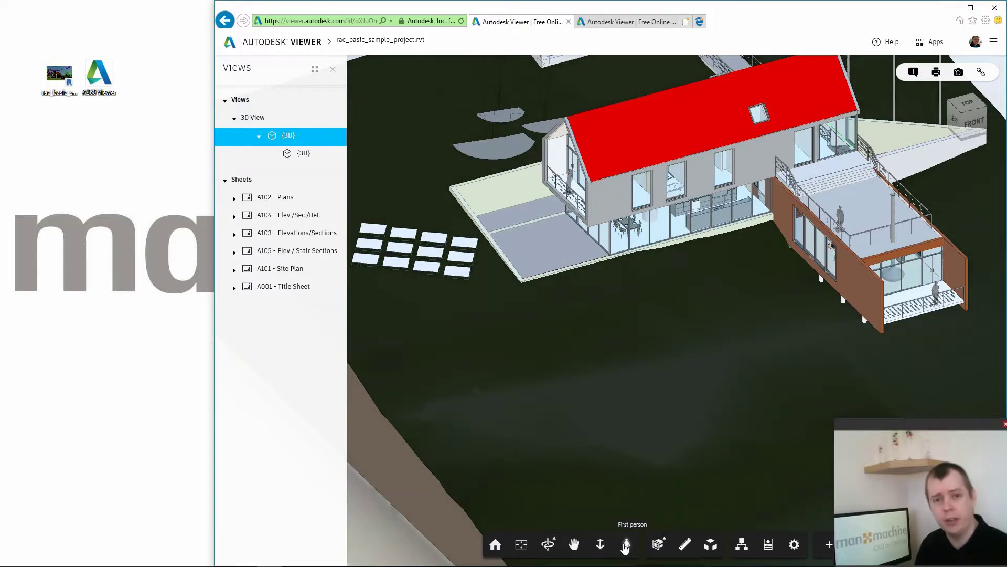
# Enter first-person mode and walk toward the house's glazed gable end
pyautogui.click(625, 545)
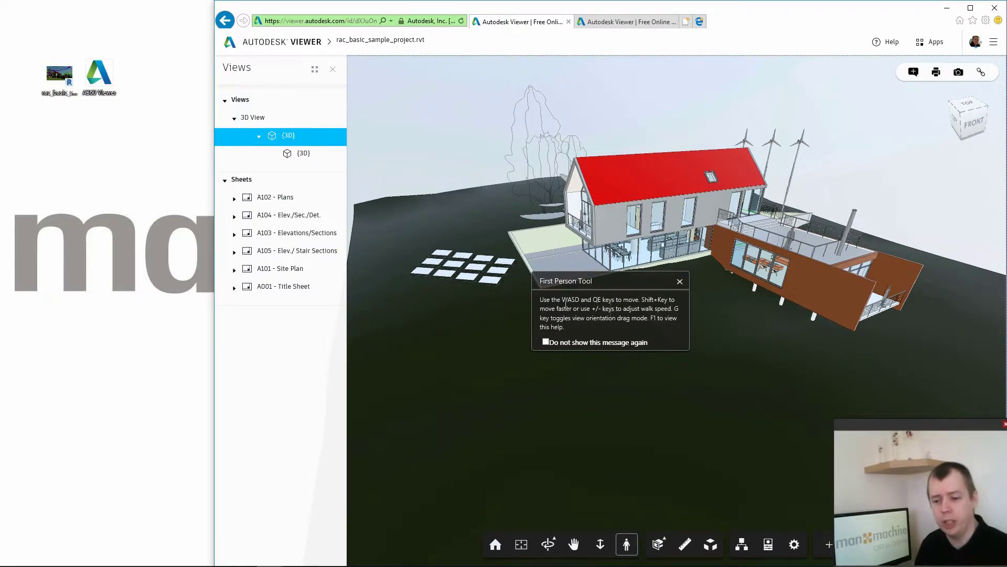
pyautogui.click(679, 281)
pyautogui.press('w')
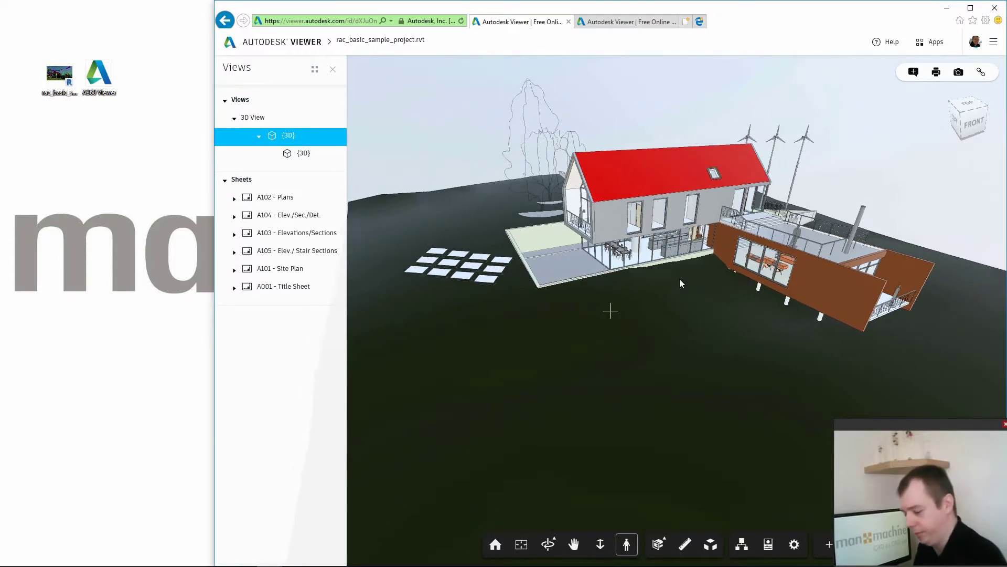
pyautogui.press('w')
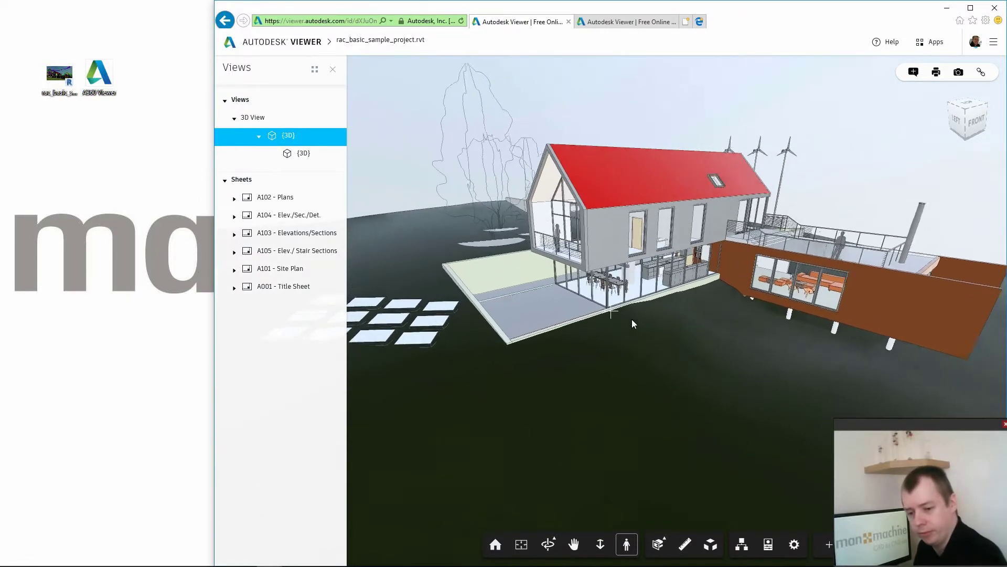
pyautogui.moveTo(633, 317); pyautogui.dragTo(704, 297)
# Walk through the ground floor toward the staircase, then return to the site overview
pyautogui.press('w')
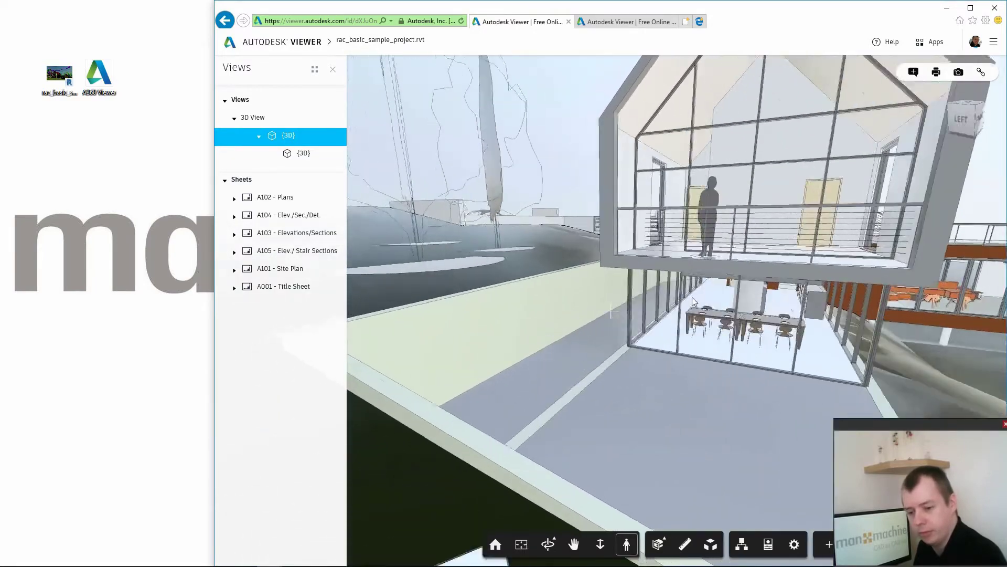
pyautogui.press('w')
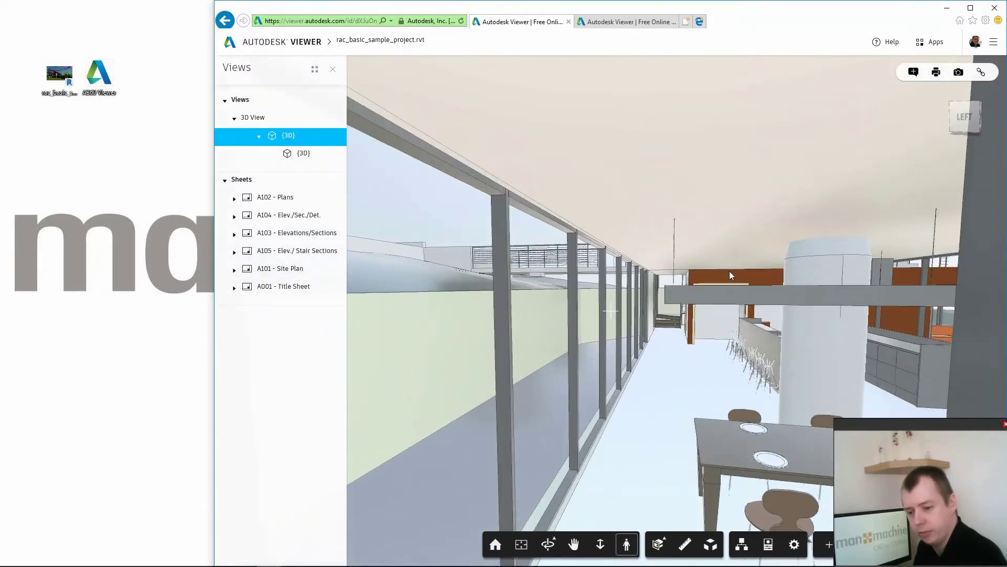
pyautogui.press('Left')
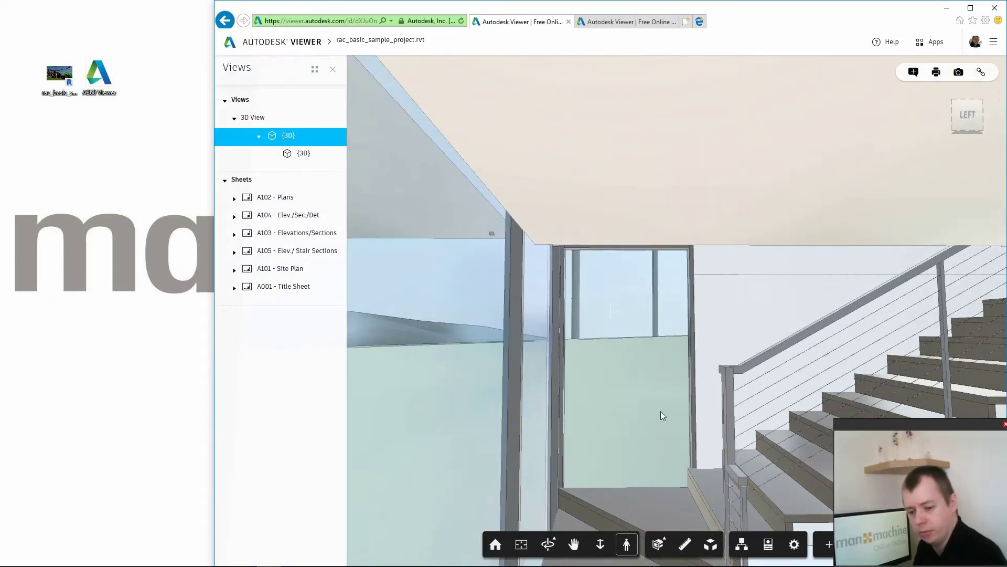
pyautogui.click(496, 544)
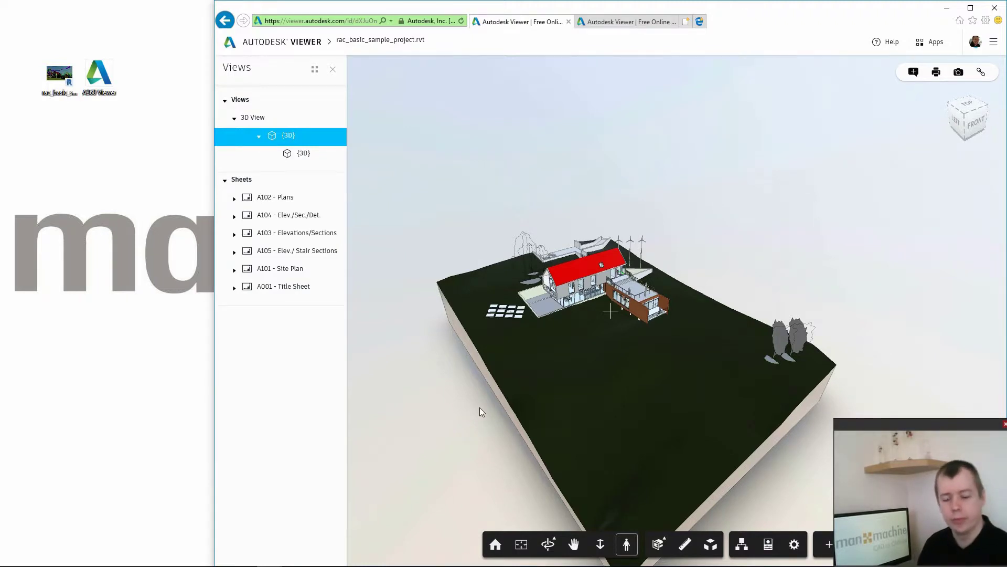
# Add a Y section plane, slide it deep into the house, then remove the cut
pyautogui.click(660, 545)
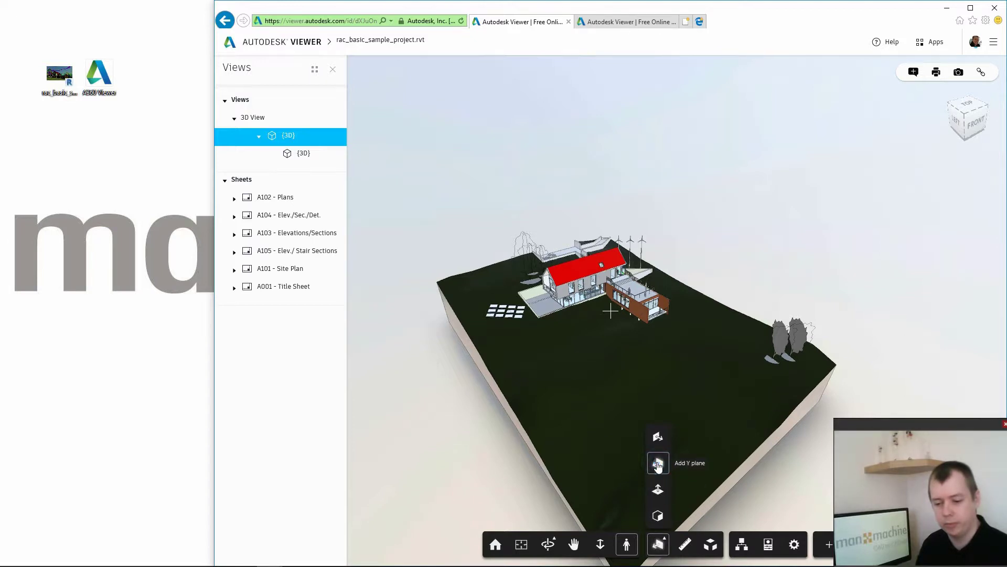
pyautogui.click(657, 463)
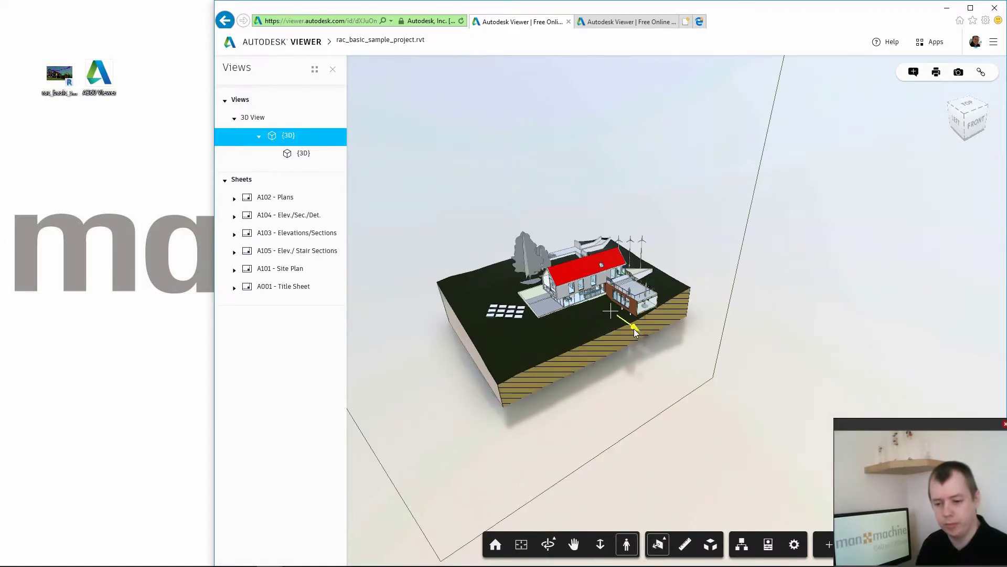
pyautogui.moveTo(634, 328)
pyautogui.mouseDown()
pyautogui.moveTo(690, 370)
pyautogui.moveTo(587, 302)
pyautogui.mouseUp()
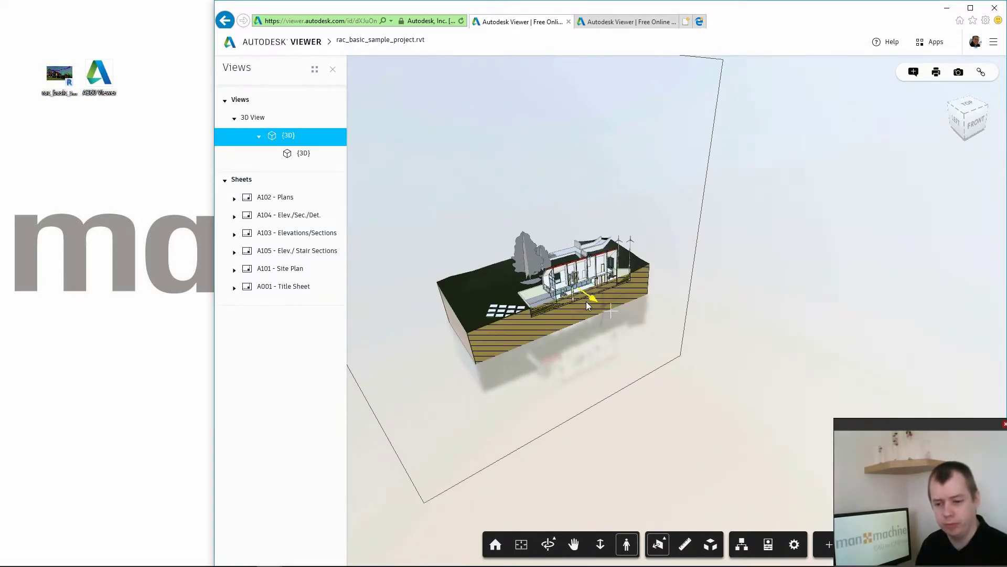
pyautogui.moveTo(587, 301); pyautogui.dragTo(685, 434)
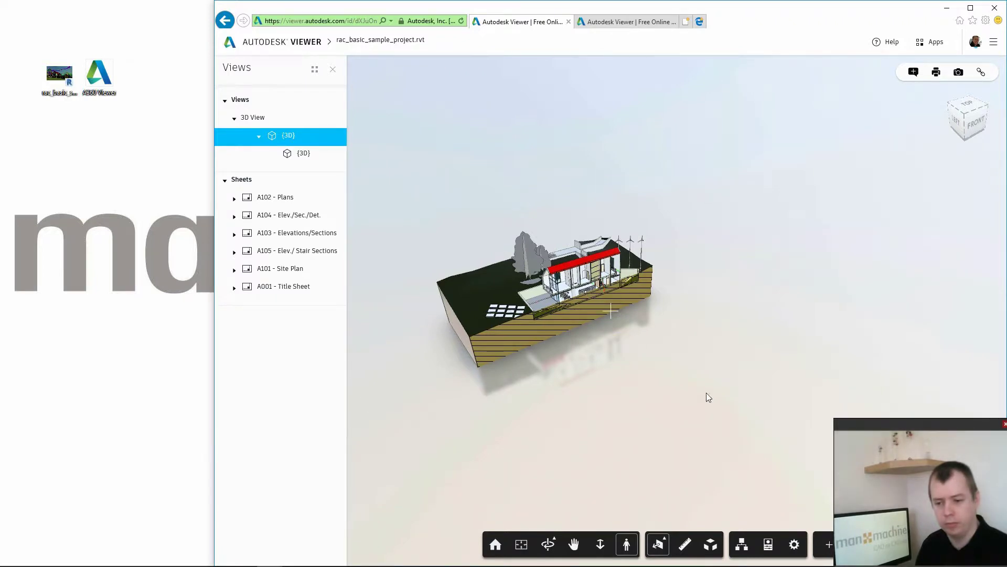
pyautogui.click(664, 545)
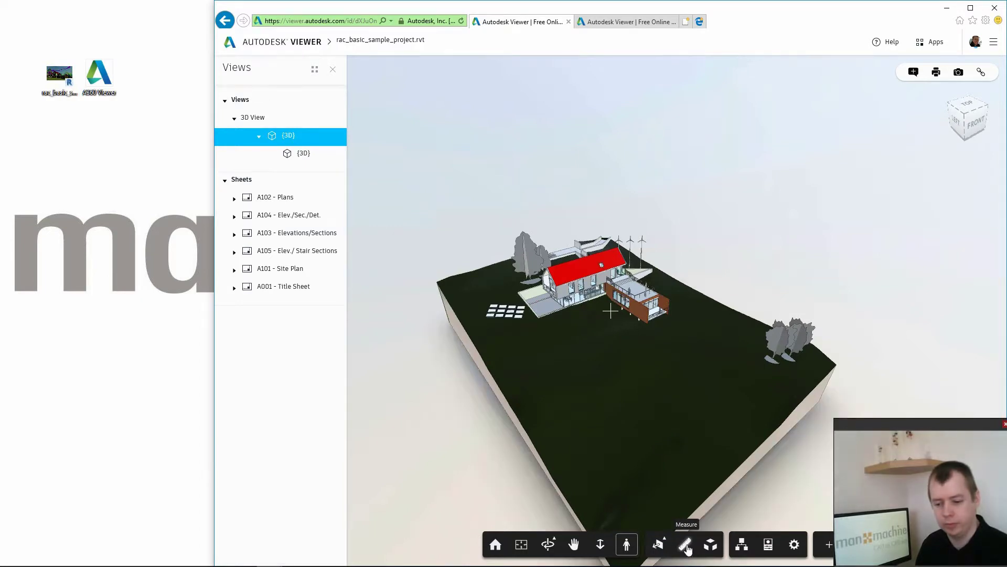
# Measure the roughly 43.9 ft distance from the house to the annex, then open Measure settings
pyautogui.click(686, 549)
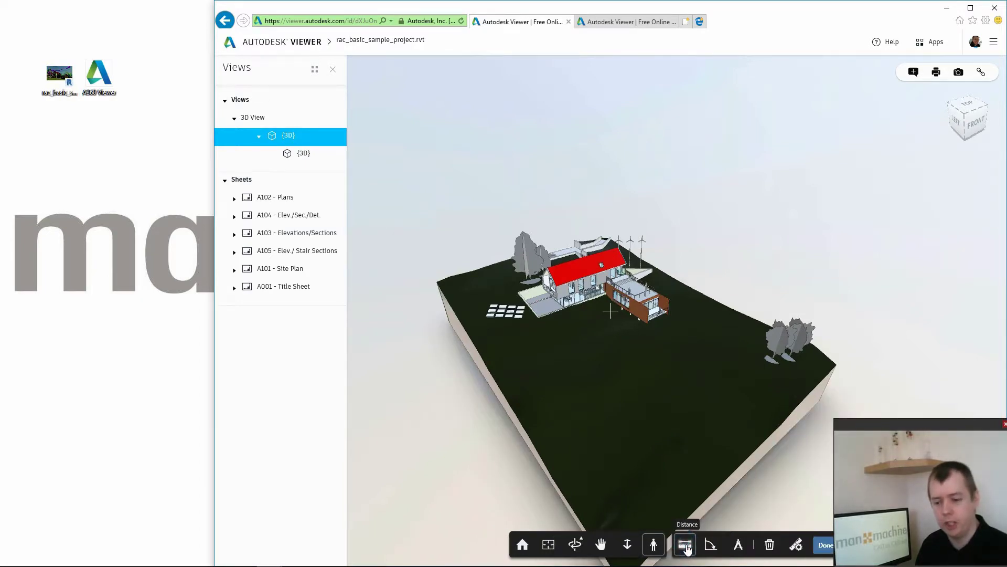
pyautogui.scroll(-2, 579, 304)
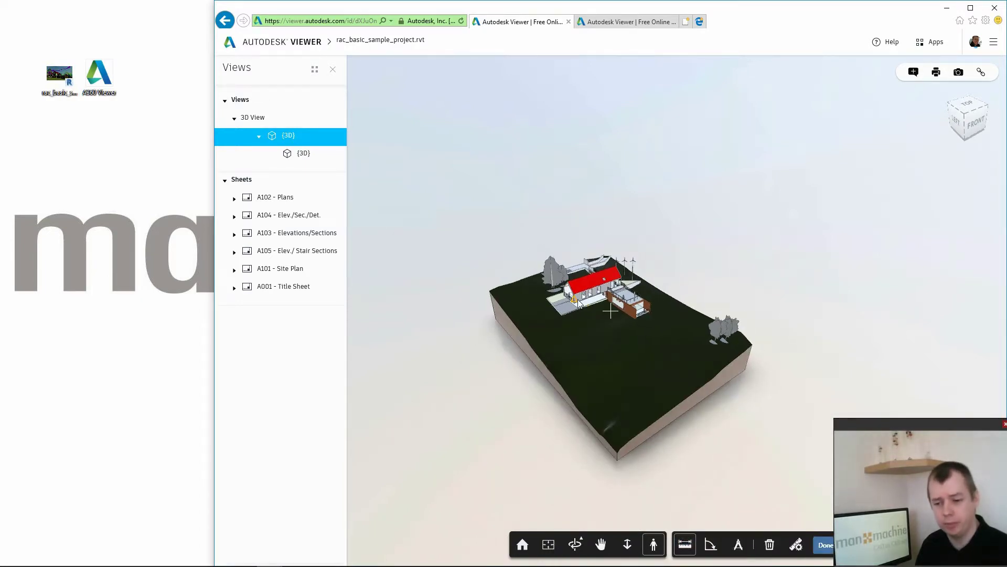
pyautogui.scroll(5, 585, 300)
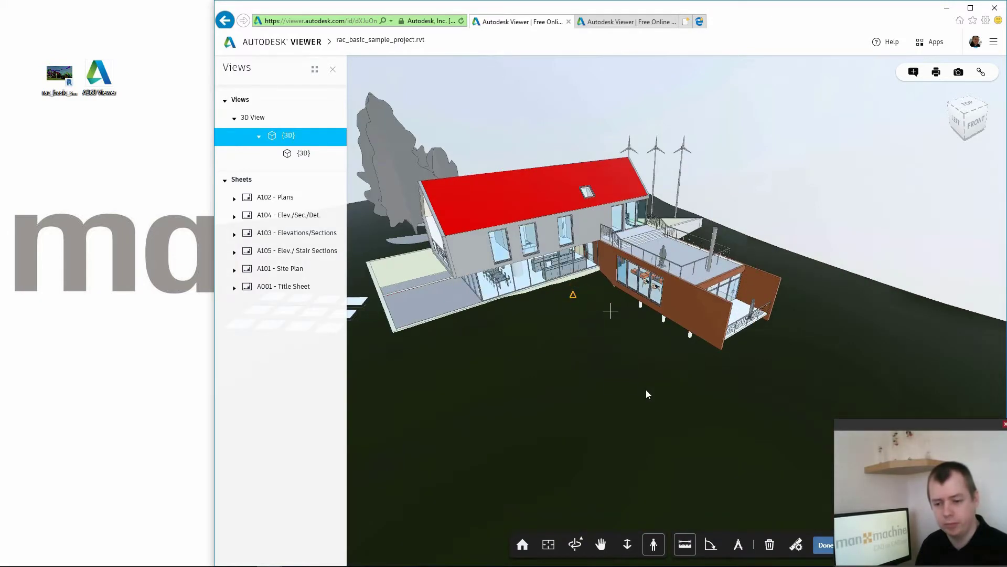
pyautogui.click(549, 238)
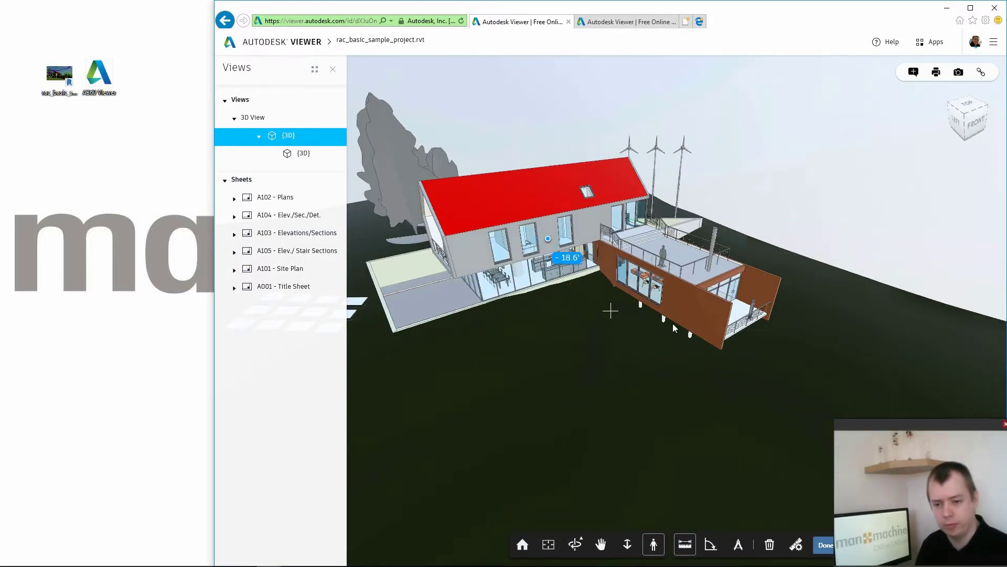
pyautogui.click(691, 304)
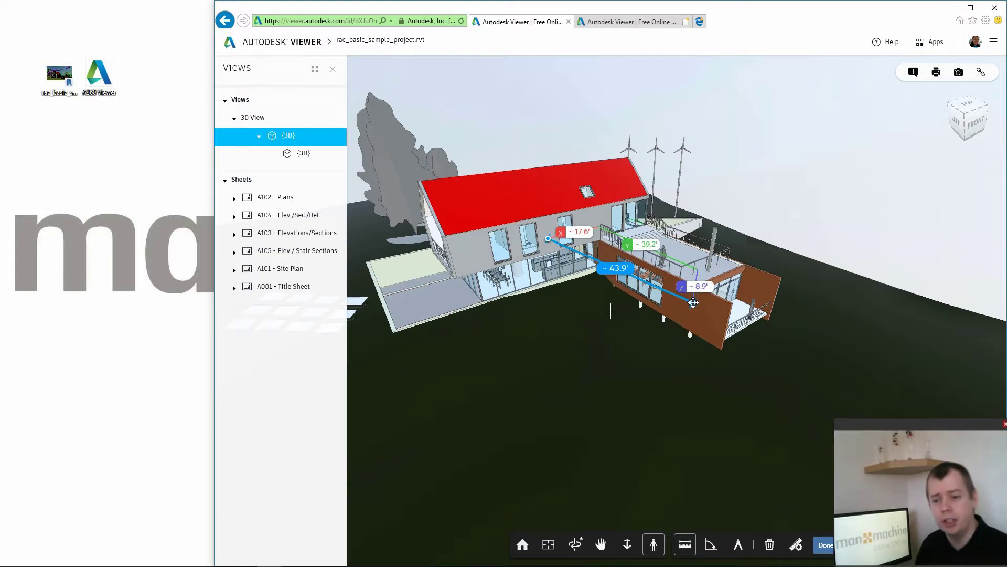
pyautogui.click(797, 547)
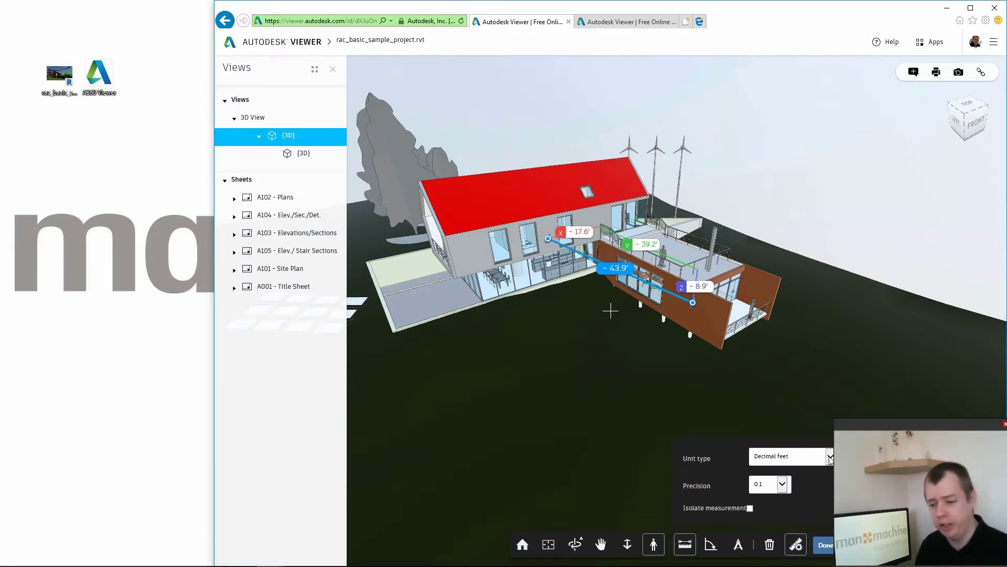
# Show measurements in millimetres with 0 precision (about 13370 mm), then finish measuring
pyautogui.click(830, 458)
pyautogui.click(760, 496)
pyautogui.click(767, 485)
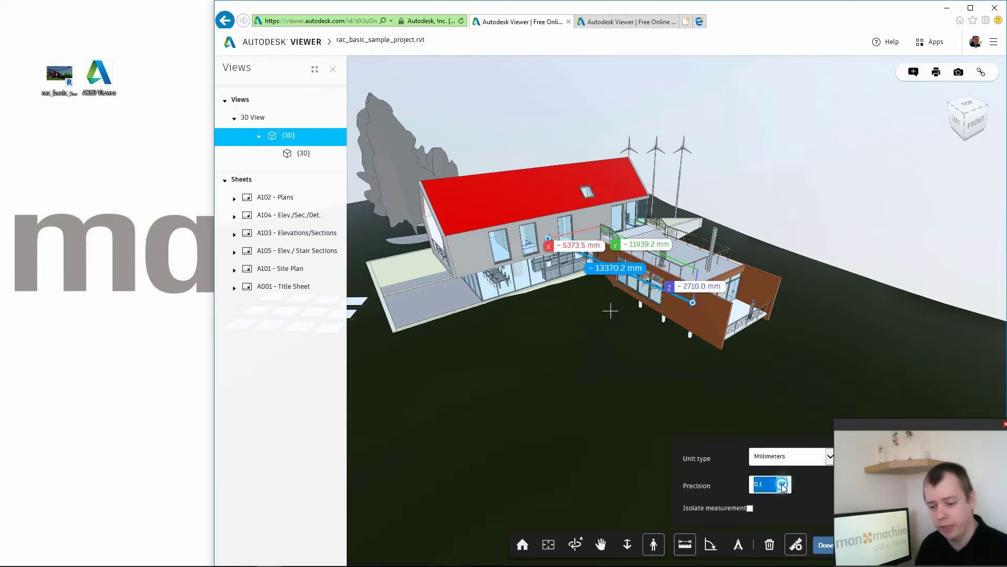
pyautogui.click(769, 478)
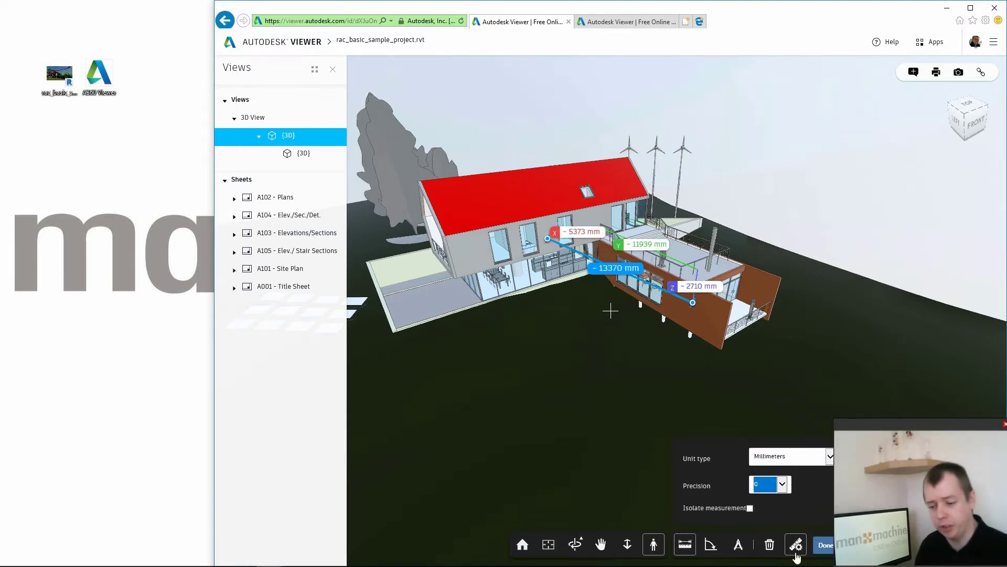
pyautogui.click(796, 545)
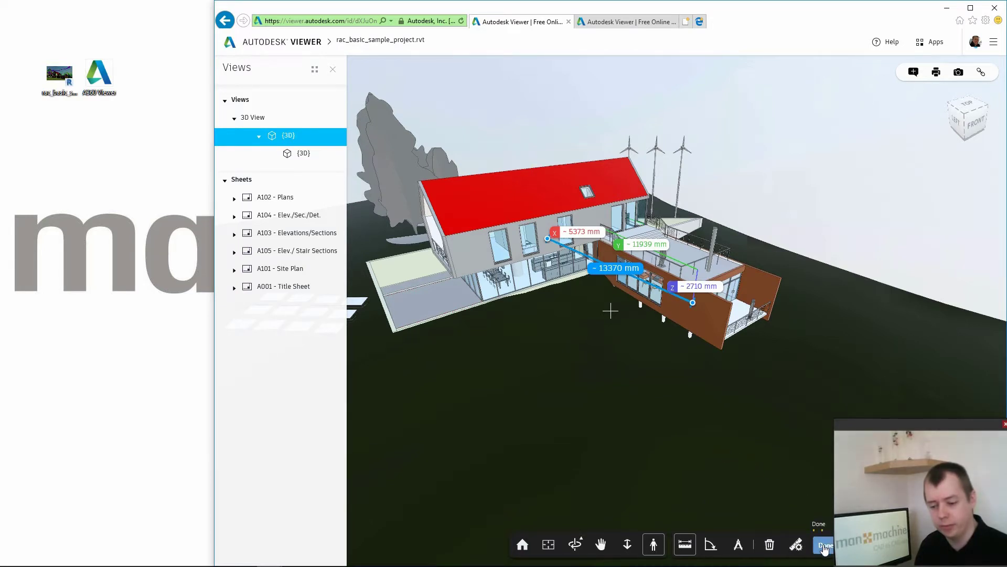
pyautogui.click(823, 548)
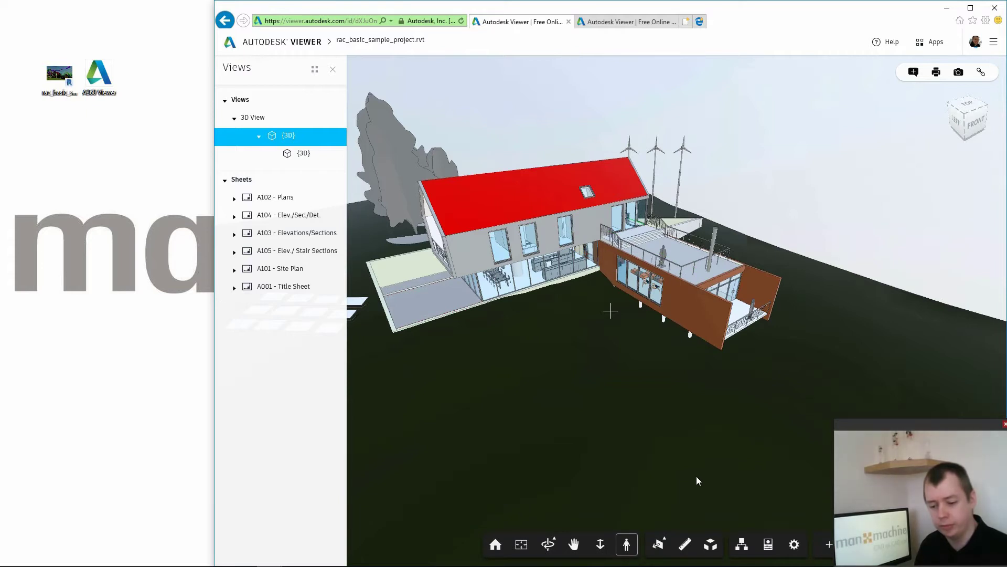
pyautogui.scroll(-3, 697, 478)
pyautogui.scroll(-2, 697, 479)
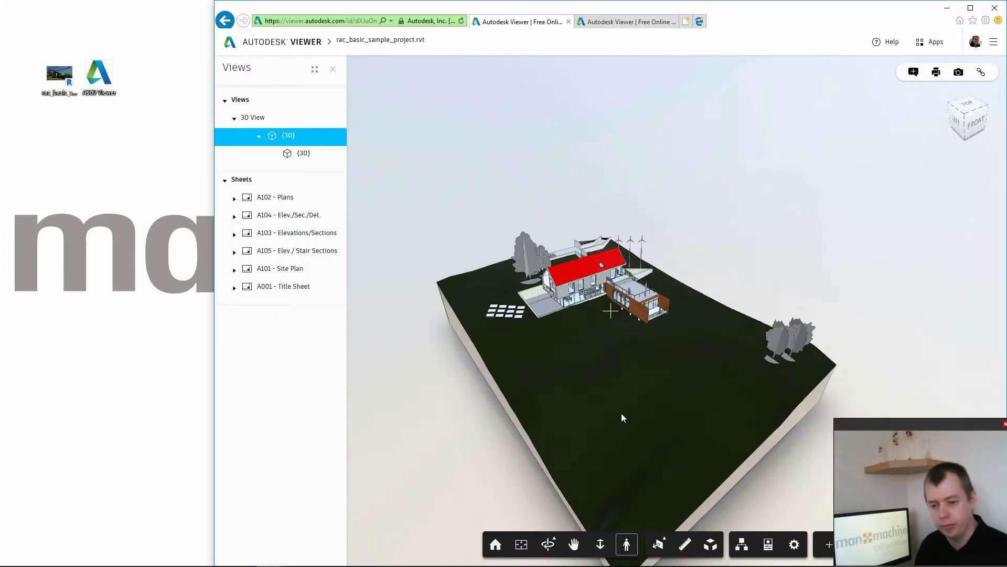
# Orbit the site, drag the explode slider out and back, then close Explode model
pyautogui.moveTo(484, 427); pyautogui.dragTo(520, 434)
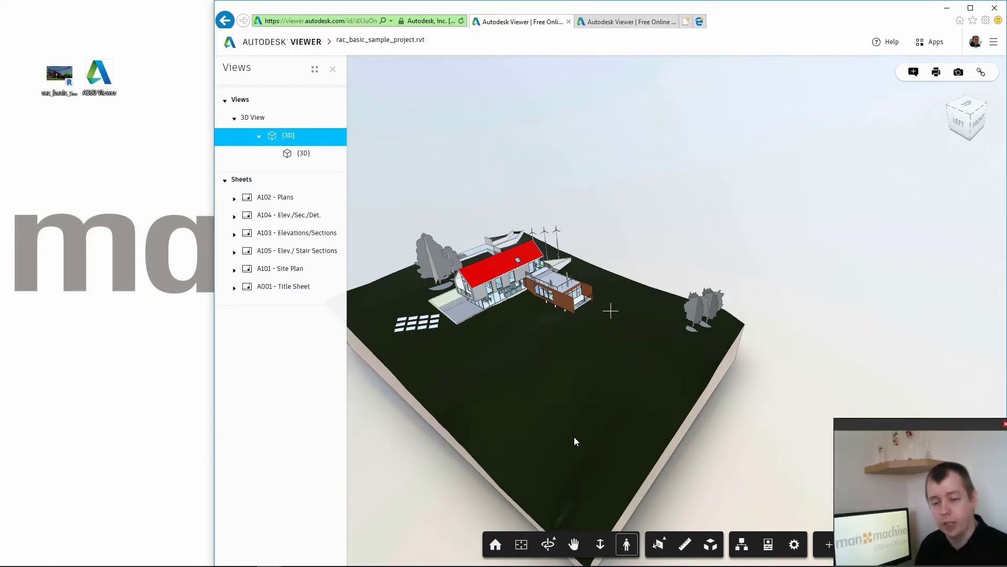
pyautogui.click(710, 545)
pyautogui.moveTo(662, 515); pyautogui.dragTo(724, 515)
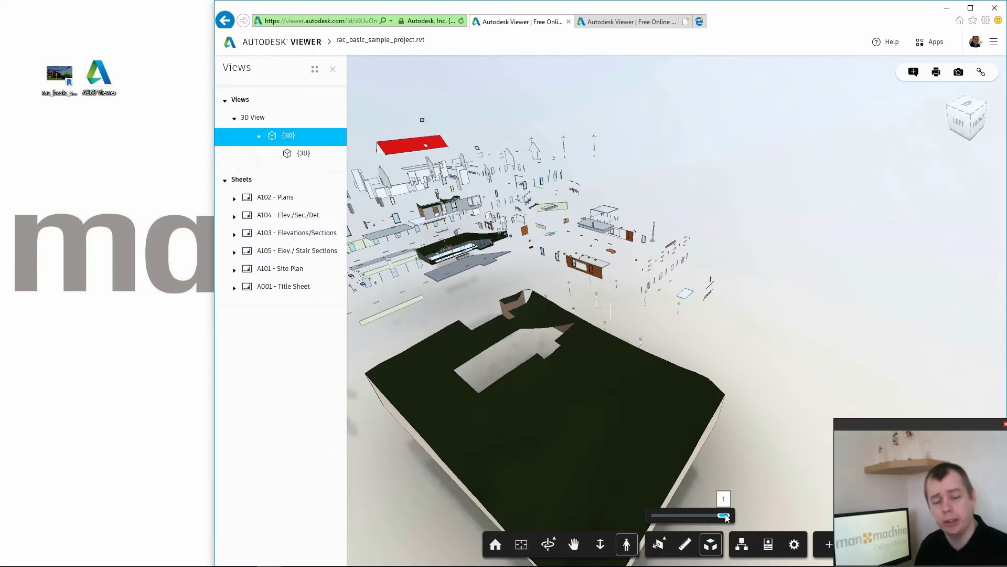
pyautogui.moveTo(725, 514); pyautogui.dragTo(646, 517)
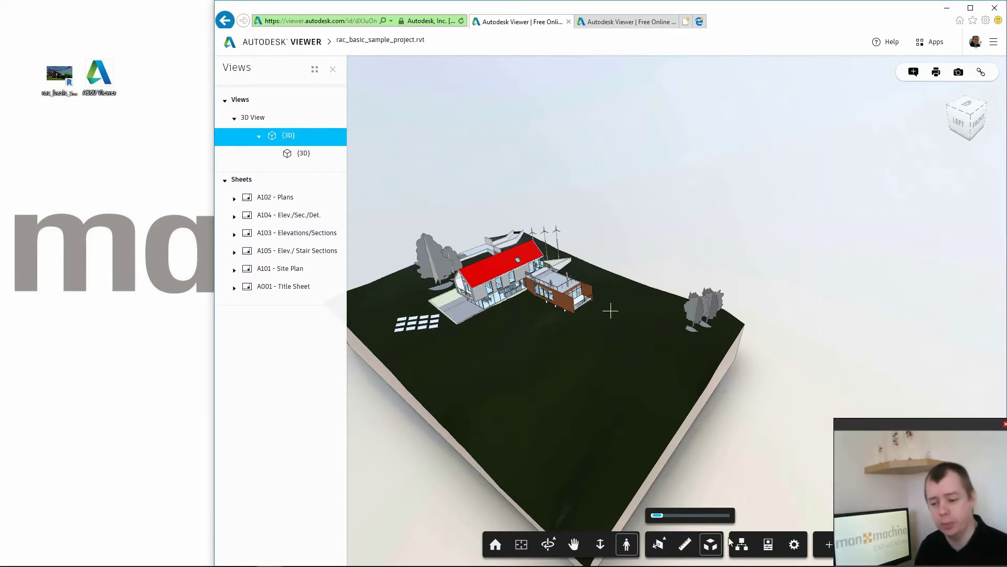
pyautogui.click(710, 543)
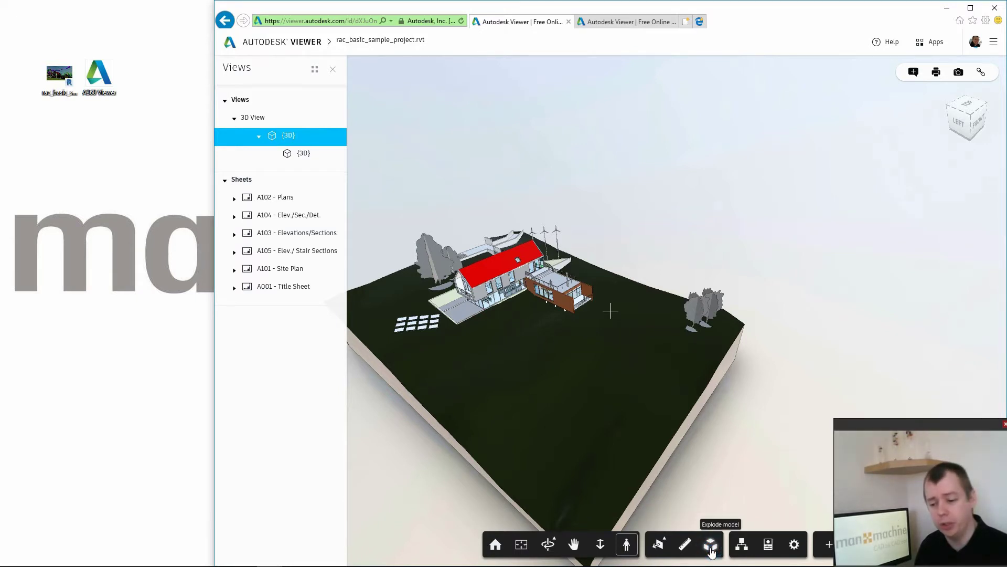
# Highlight System Panel, Curtain Wall Mullions, then all Curtain Panels, and return to the Home view
pyautogui.click(742, 545)
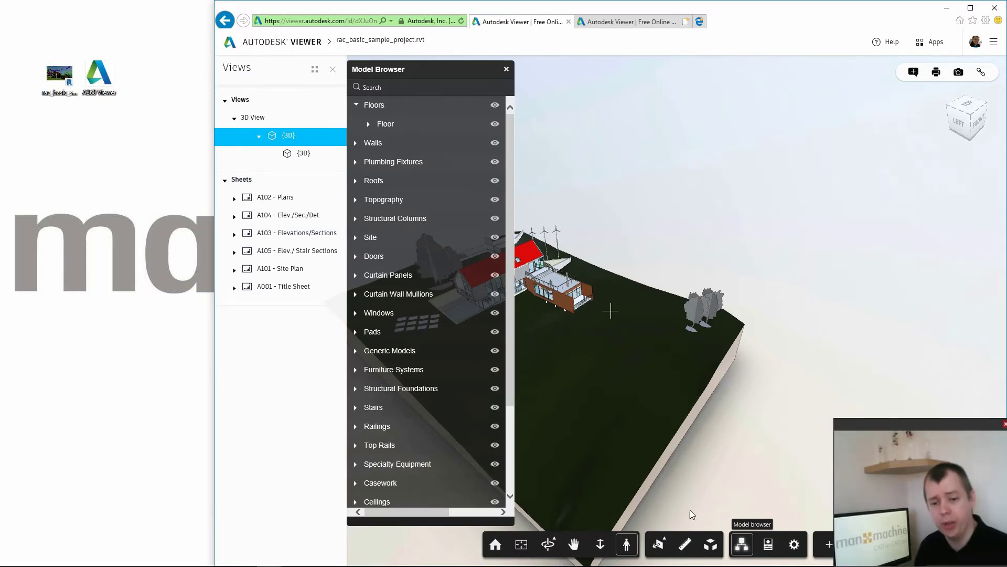
pyautogui.click(356, 274)
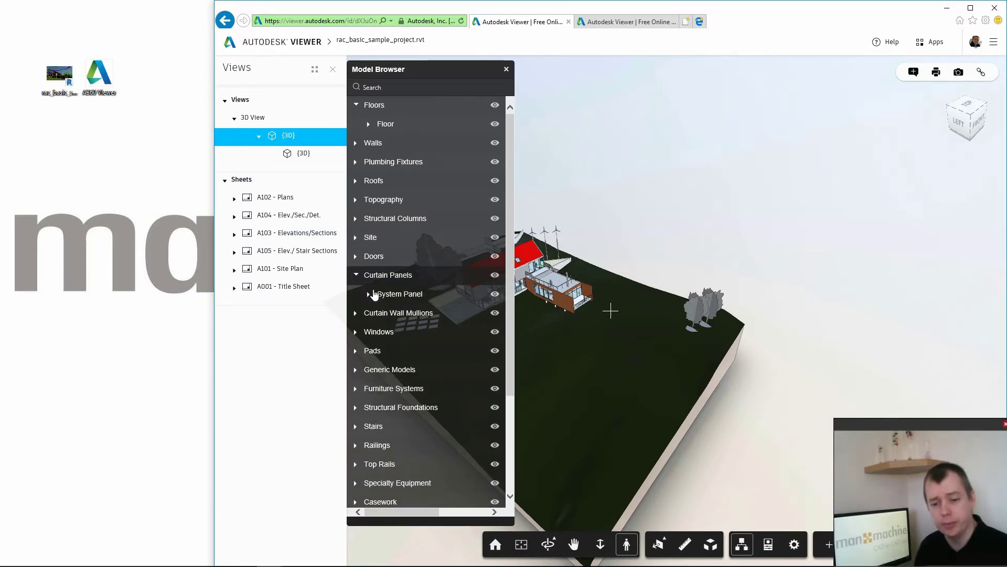
pyautogui.click(374, 294)
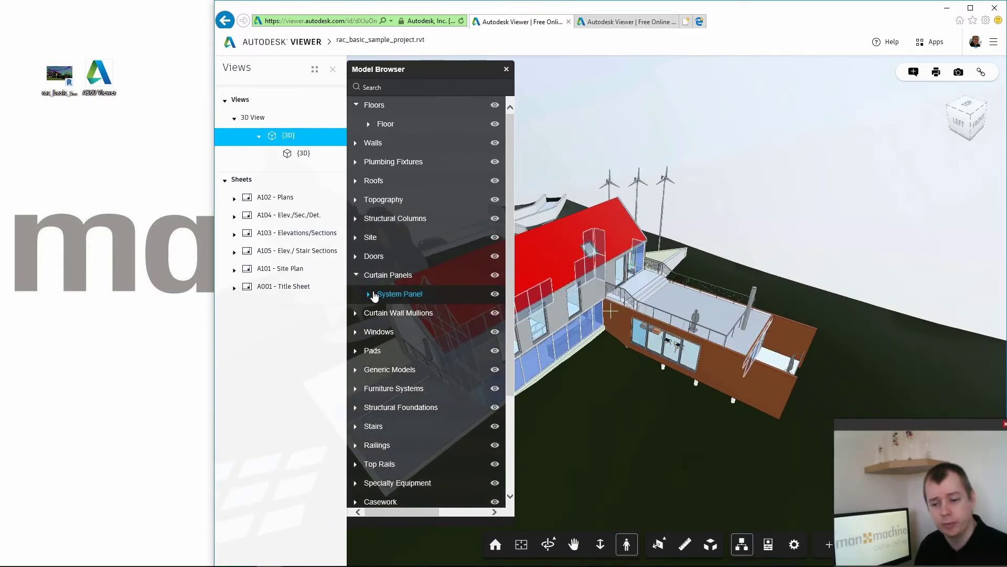
pyautogui.click(368, 314)
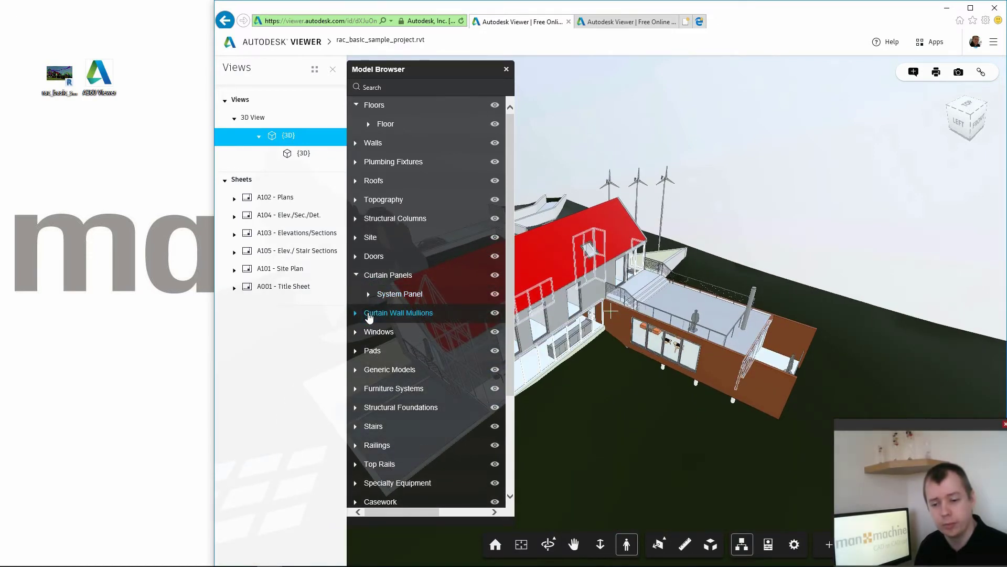
pyautogui.click(357, 276)
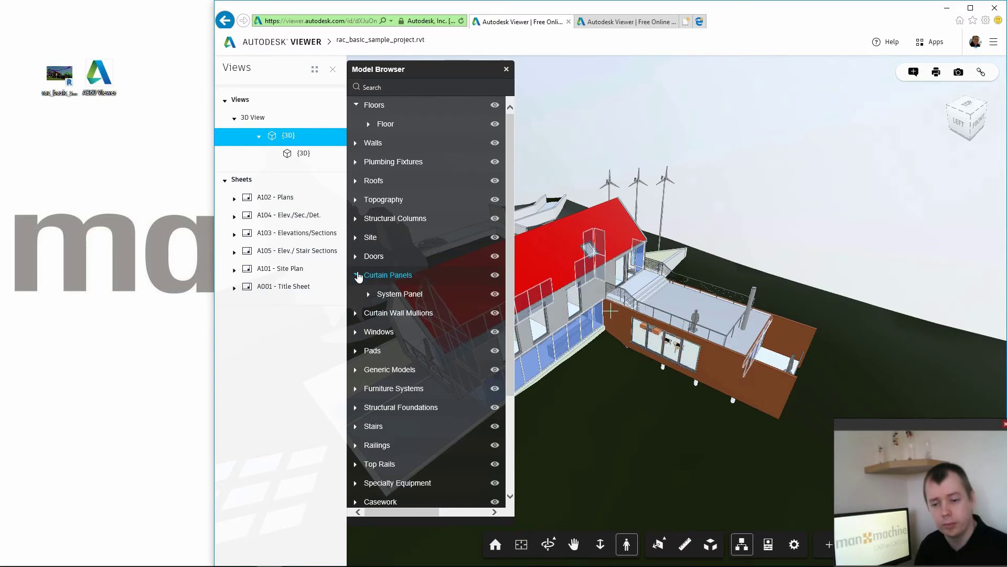
pyautogui.click(506, 68)
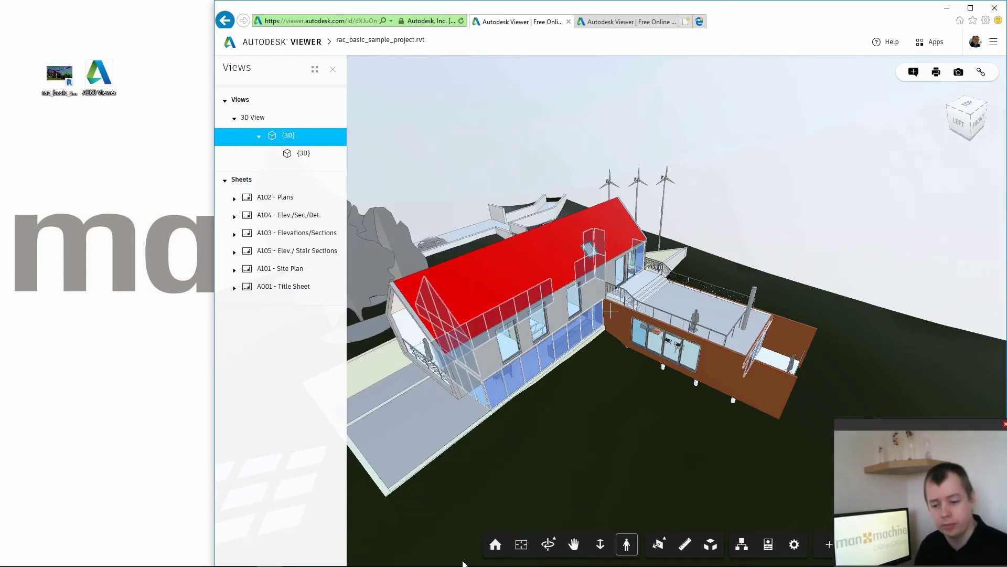
pyautogui.click(495, 544)
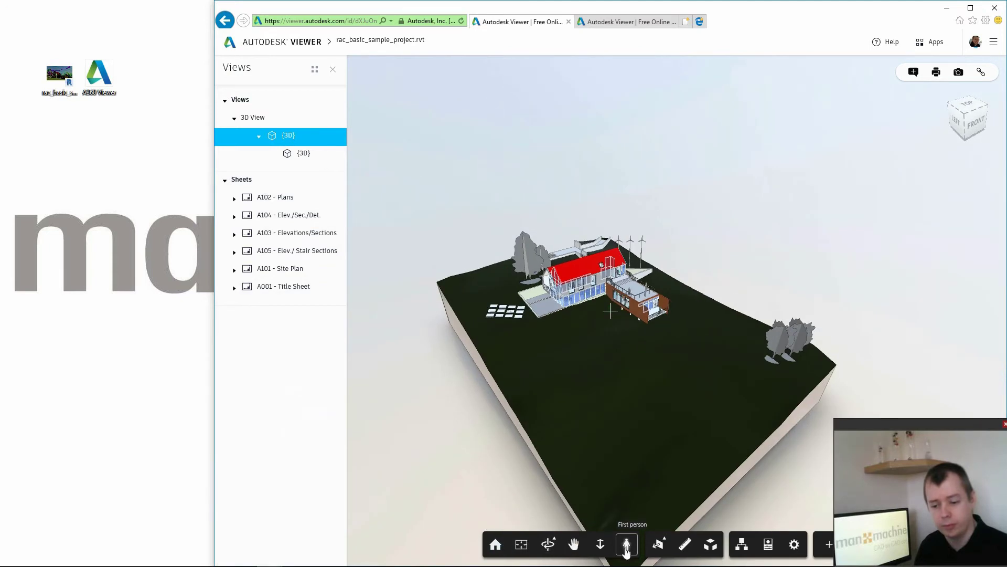
pyautogui.click(768, 545)
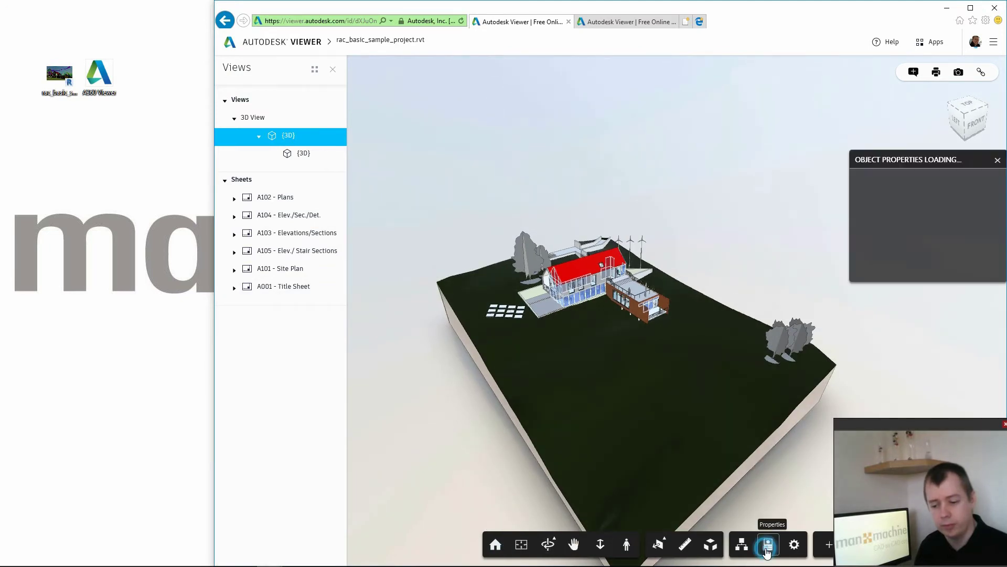
pyautogui.click(602, 268)
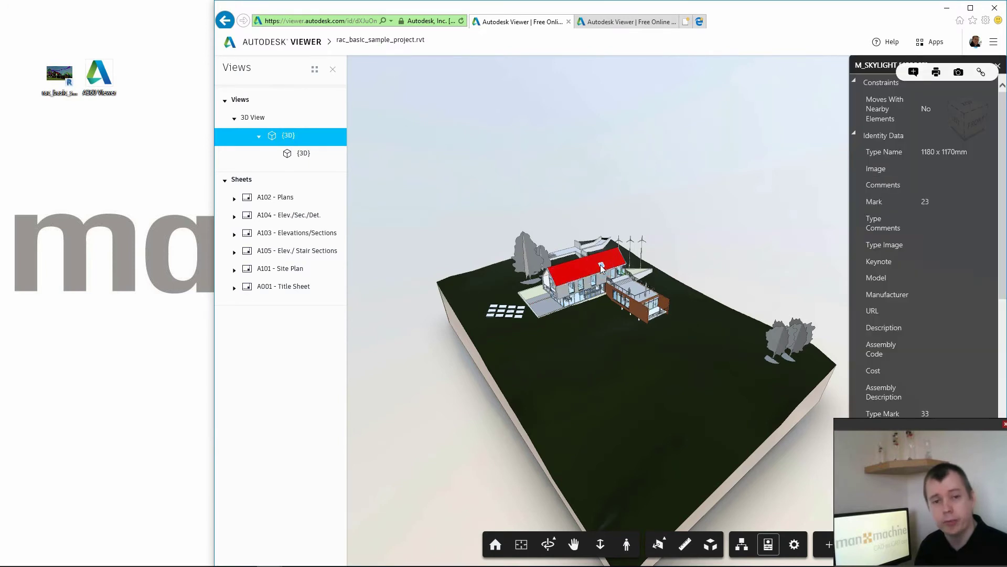
pyautogui.moveTo(929, 136)
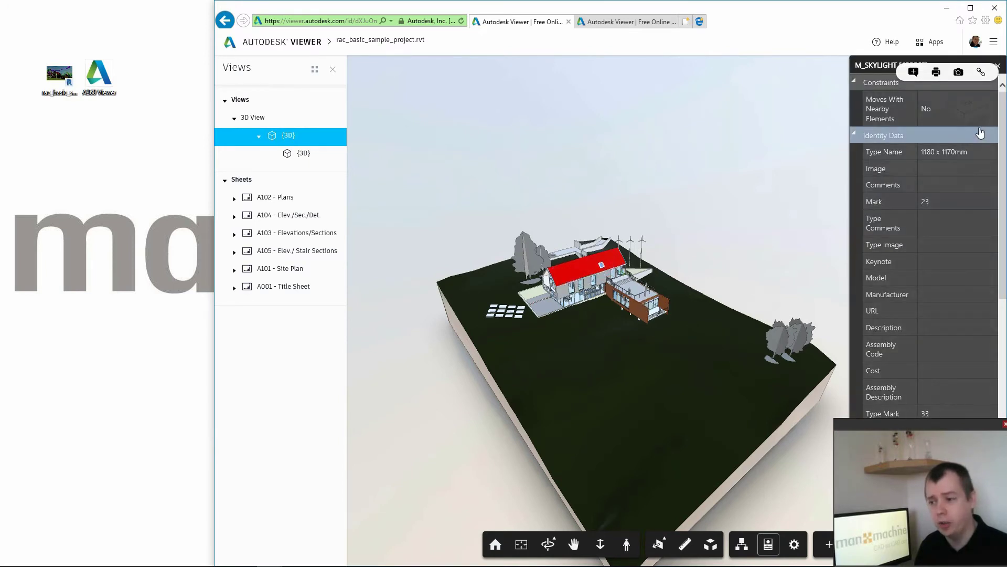
pyautogui.moveTo(1005, 132); pyautogui.dragTo(1001, 358)
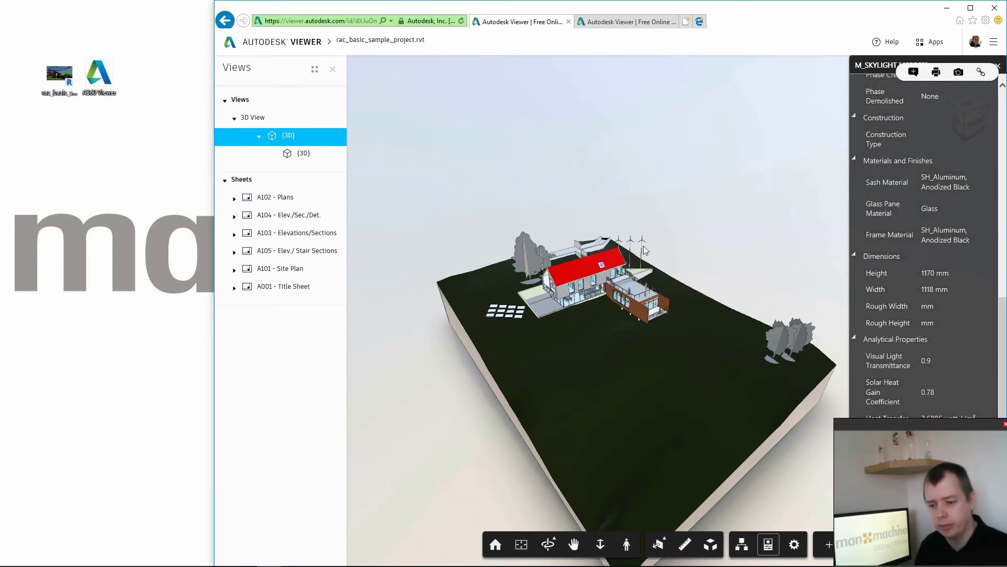
pyautogui.click(642, 245)
pyautogui.click(643, 255)
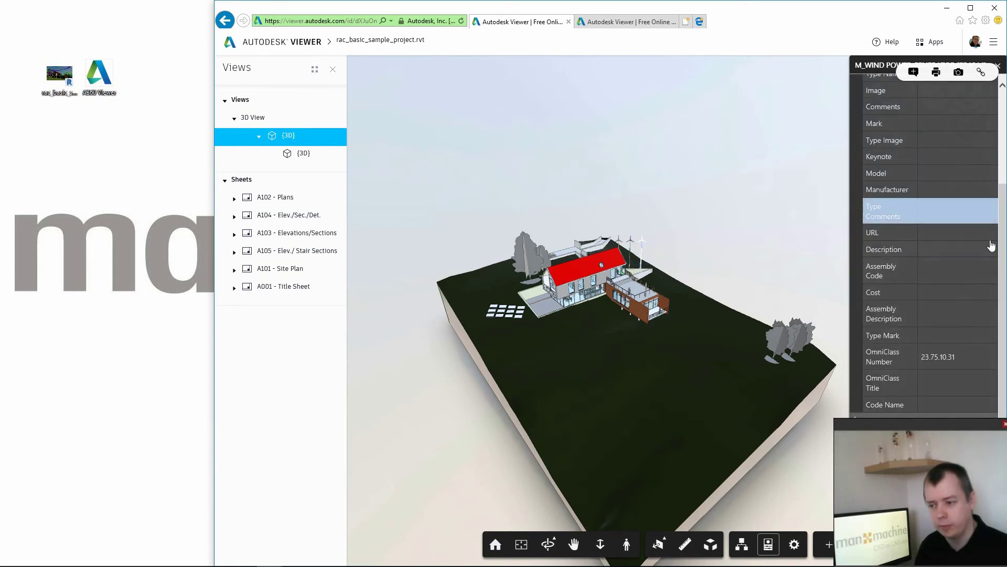
pyautogui.click(1002, 264)
pyautogui.scroll(3, 925, 190)
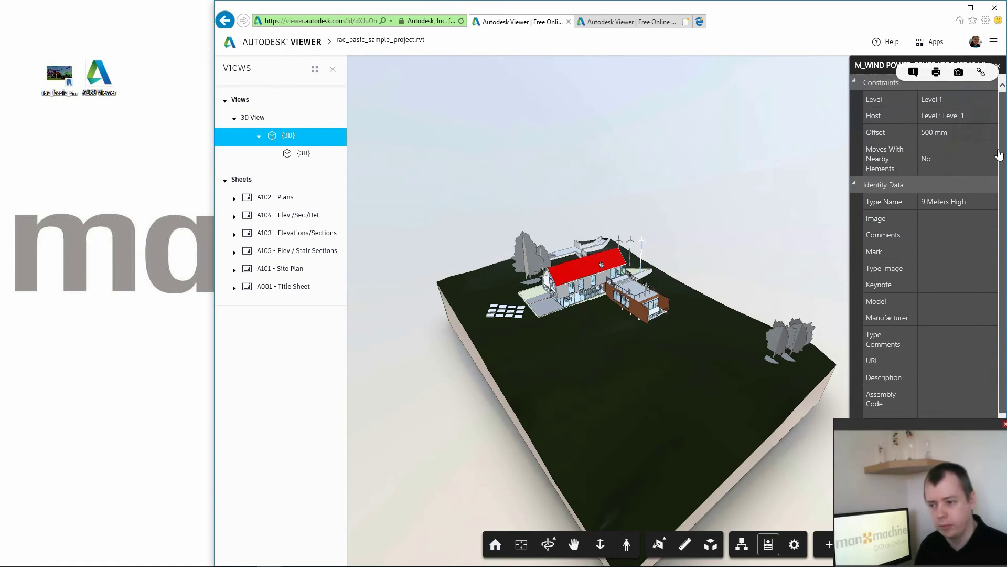
pyautogui.click(573, 294)
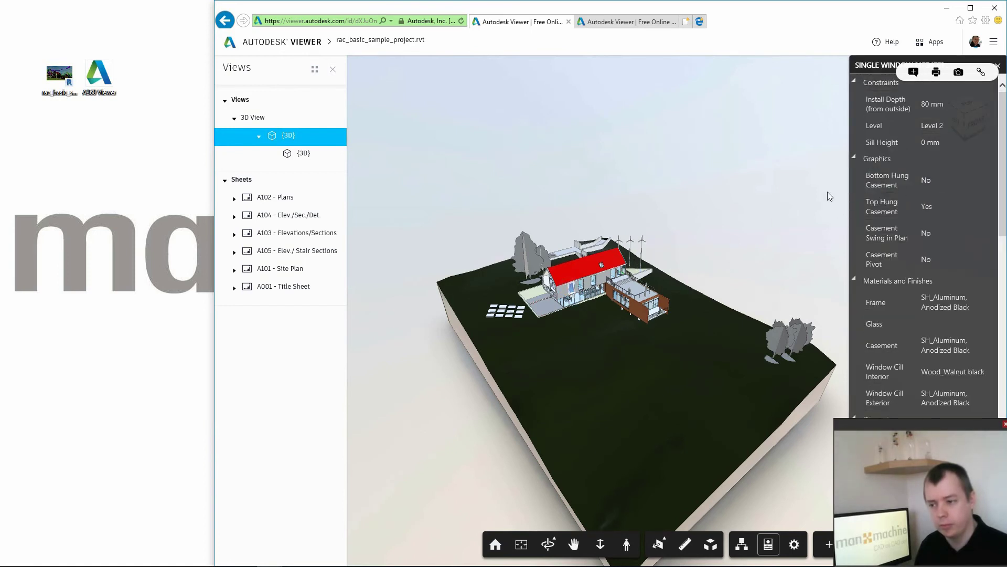
pyautogui.scroll(-5, 944, 315)
pyautogui.scroll(-5, 993, 344)
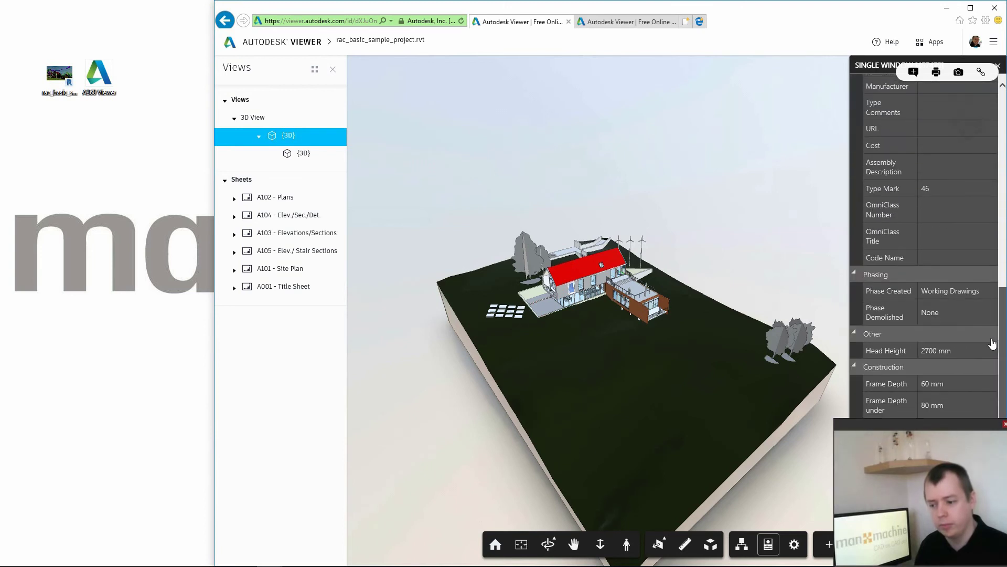
pyautogui.scroll(-3, 992, 344)
pyautogui.scroll(-3, 990, 394)
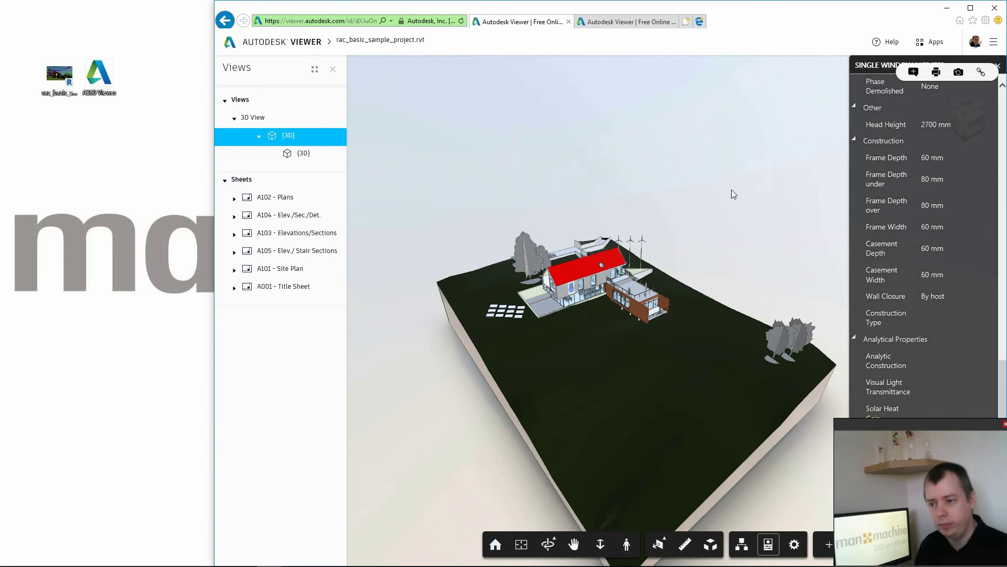
pyautogui.click(998, 65)
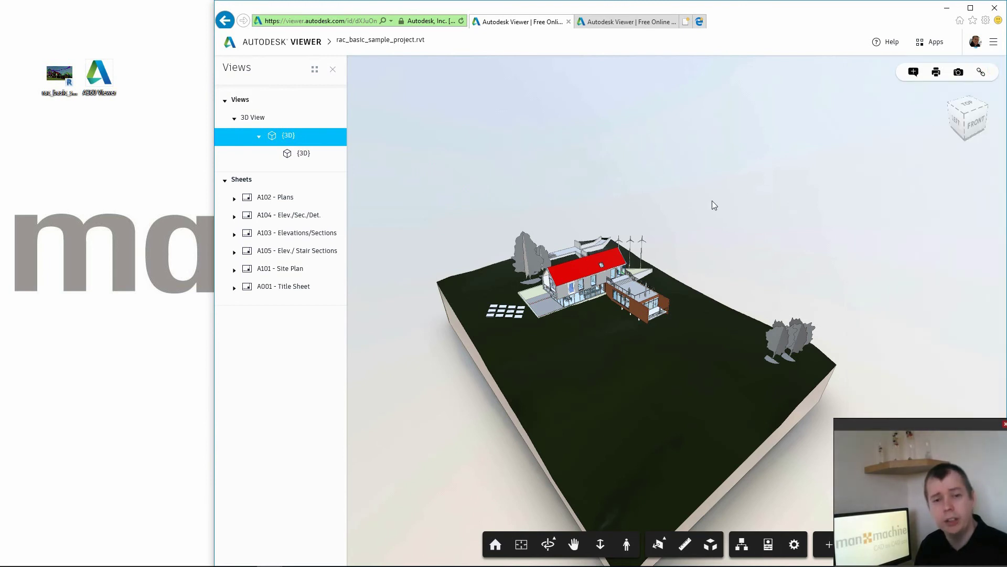